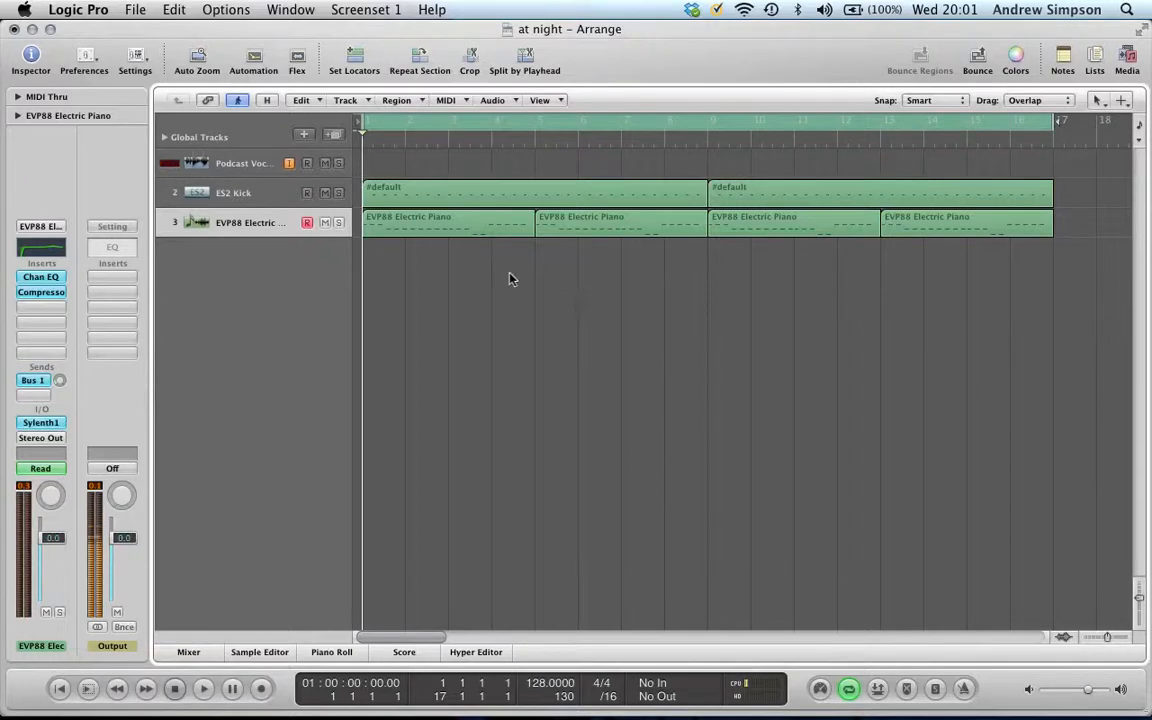
# Step: Play the arrangement from bar 1 to hear the existing kick and bass parts, and stop playback
pyautogui.press('space')
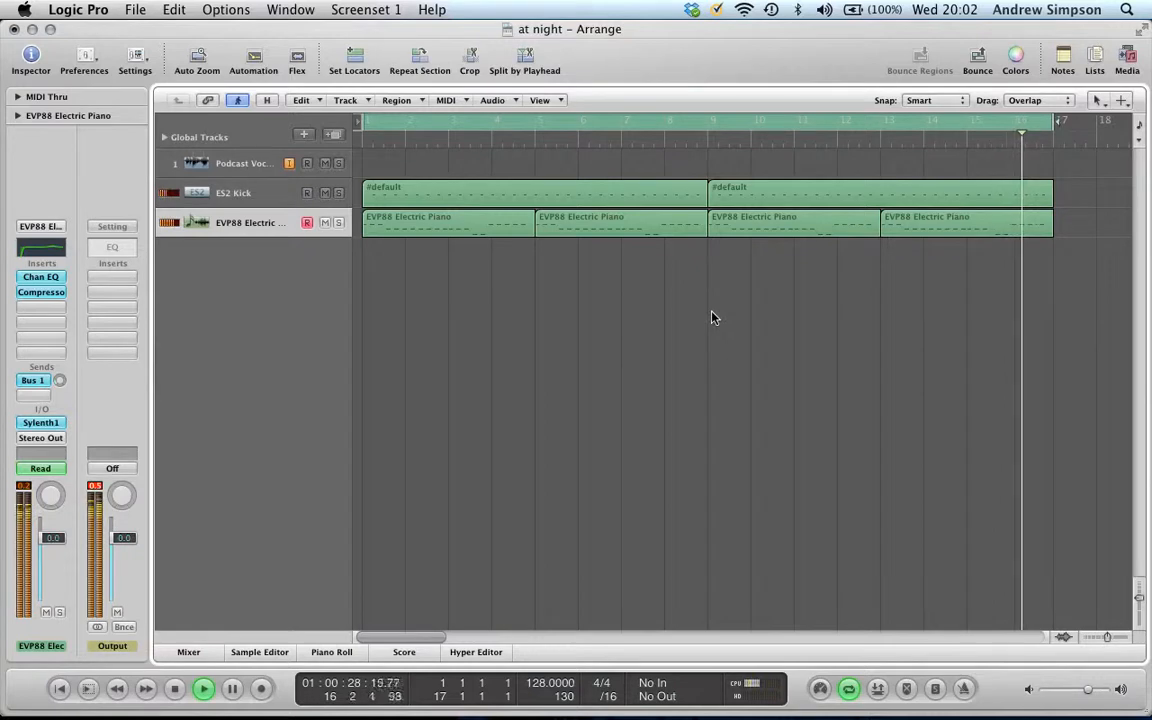
pyautogui.press('space')
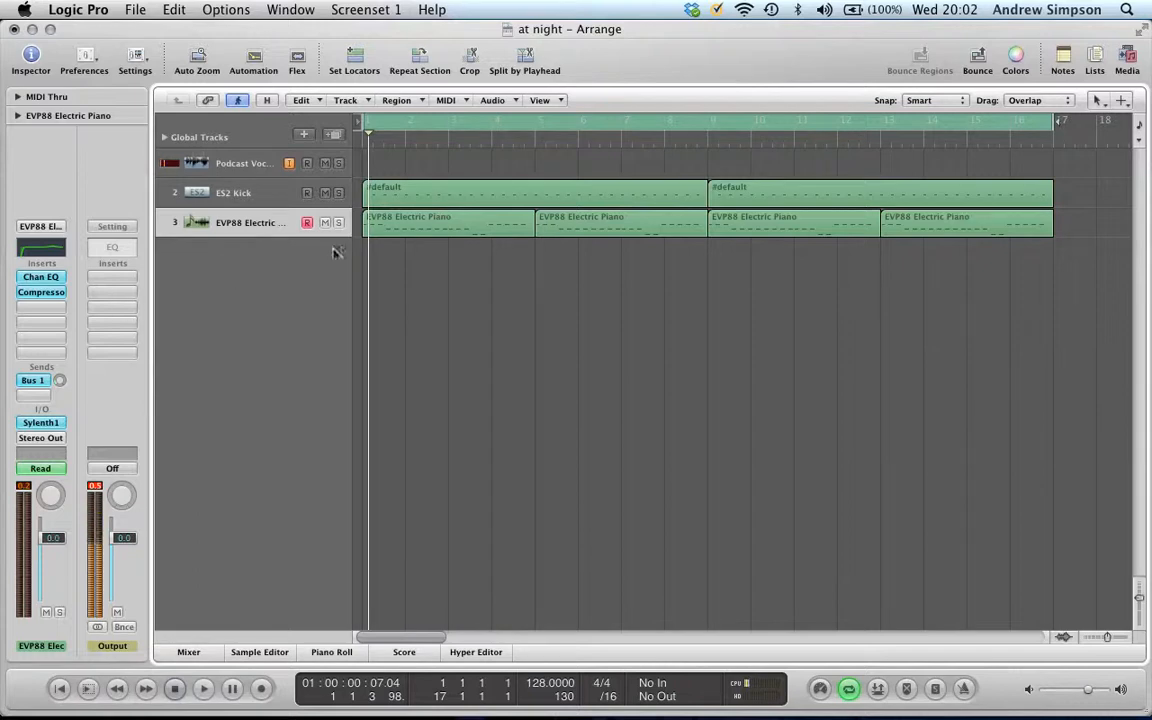
# Step: Create one new software instrument track routed to Output 1-2
pyautogui.click(304, 135)
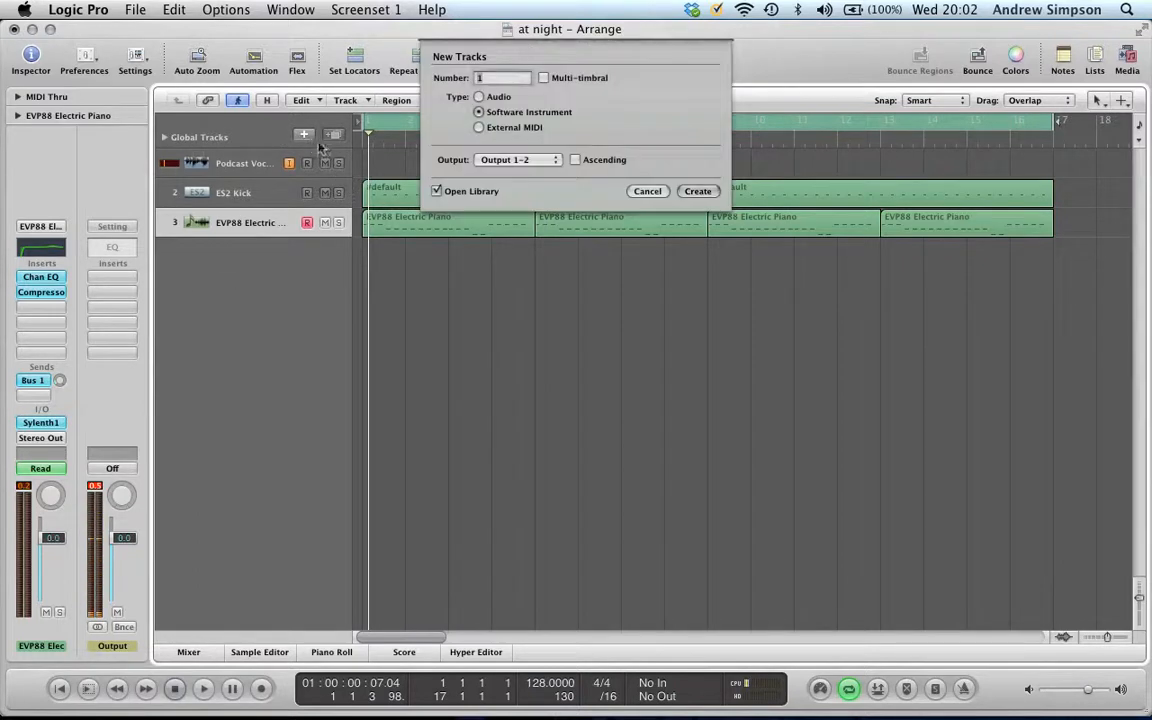
pyautogui.click(699, 192)
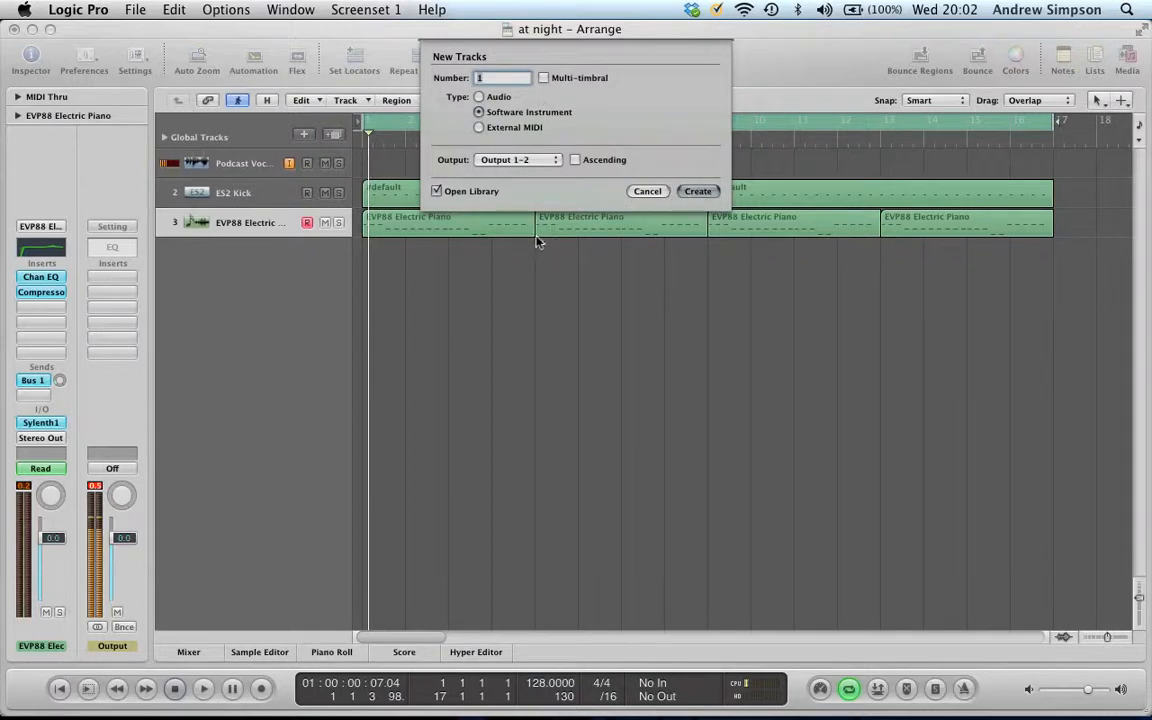
pyautogui.click(698, 191)
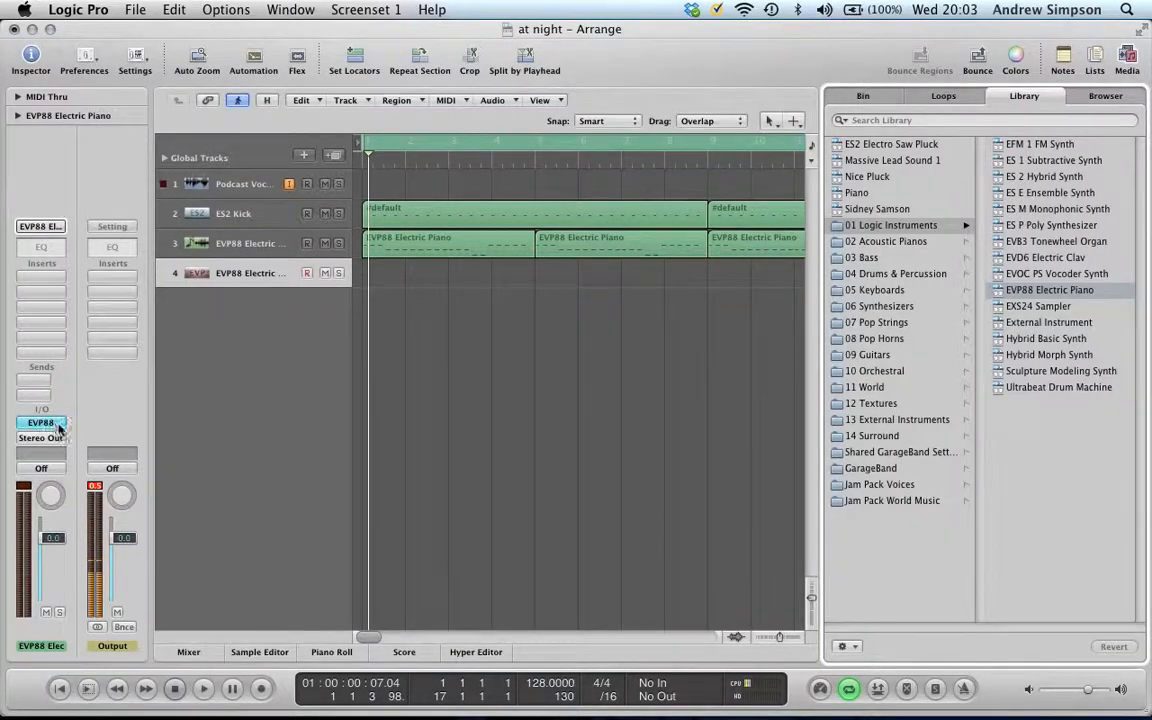
# Step: Replace the new track's EVP88 instrument with LennarDigital's Sylenth1 from the AU instruments
pyautogui.click(64, 430)
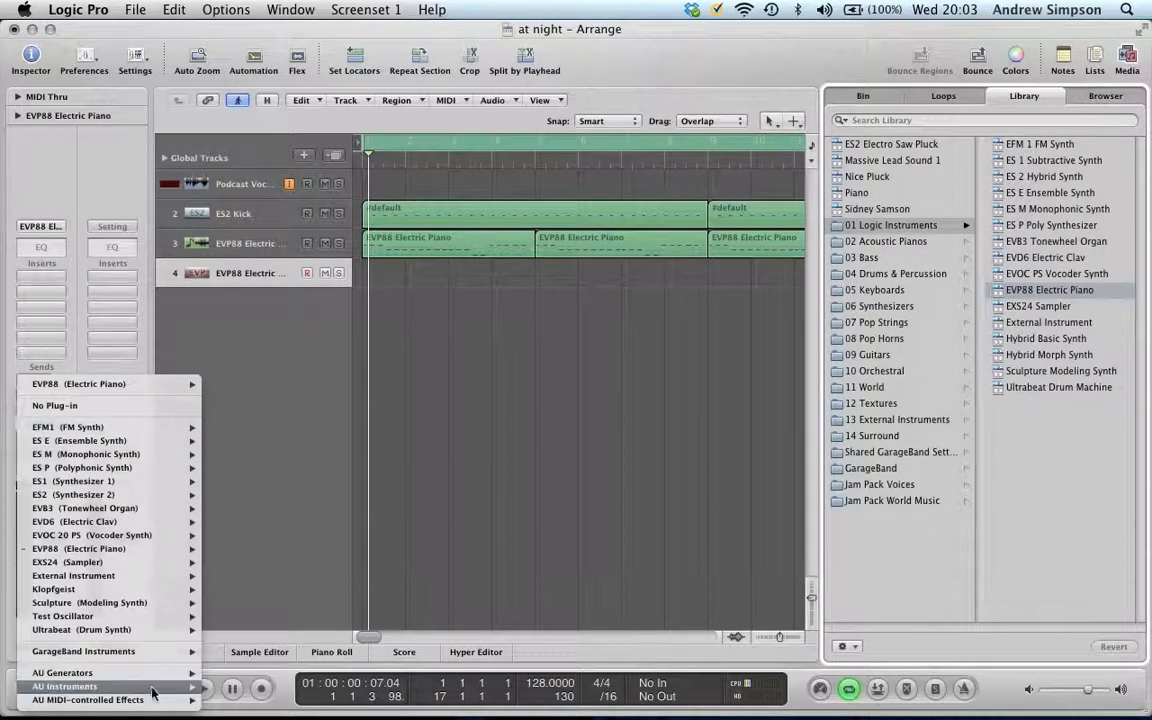
pyautogui.moveTo(150, 686)
pyautogui.moveTo(351, 635)
pyautogui.moveTo(407, 634)
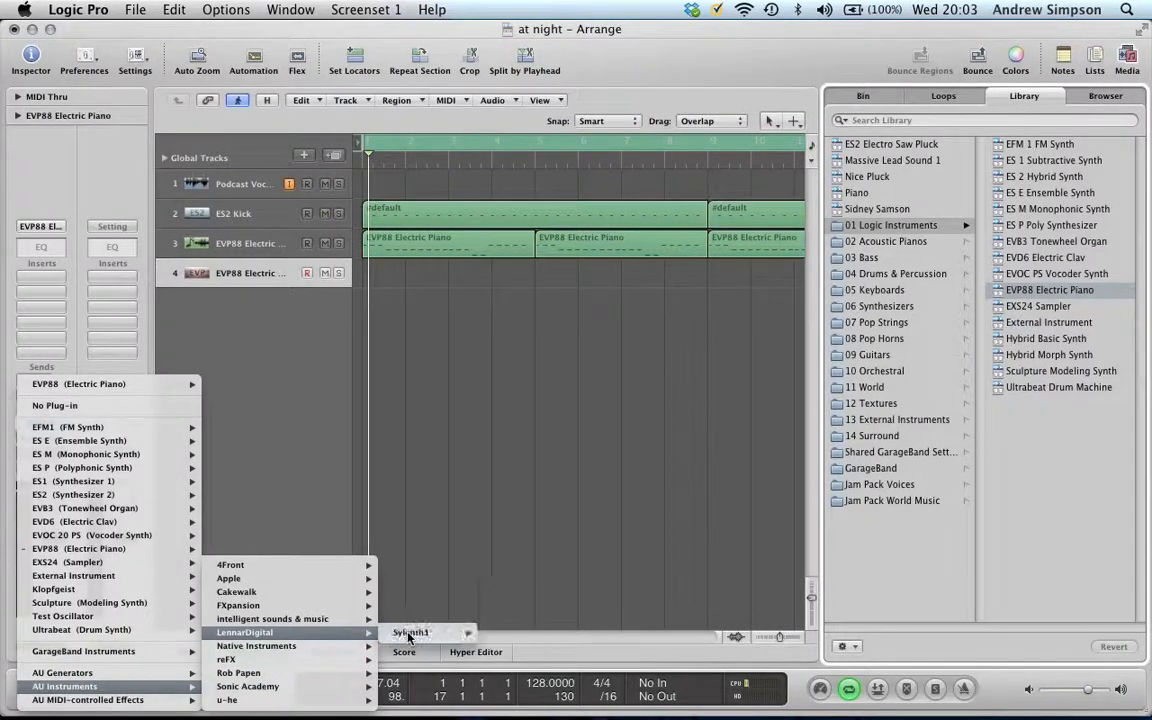
pyautogui.click(486, 633)
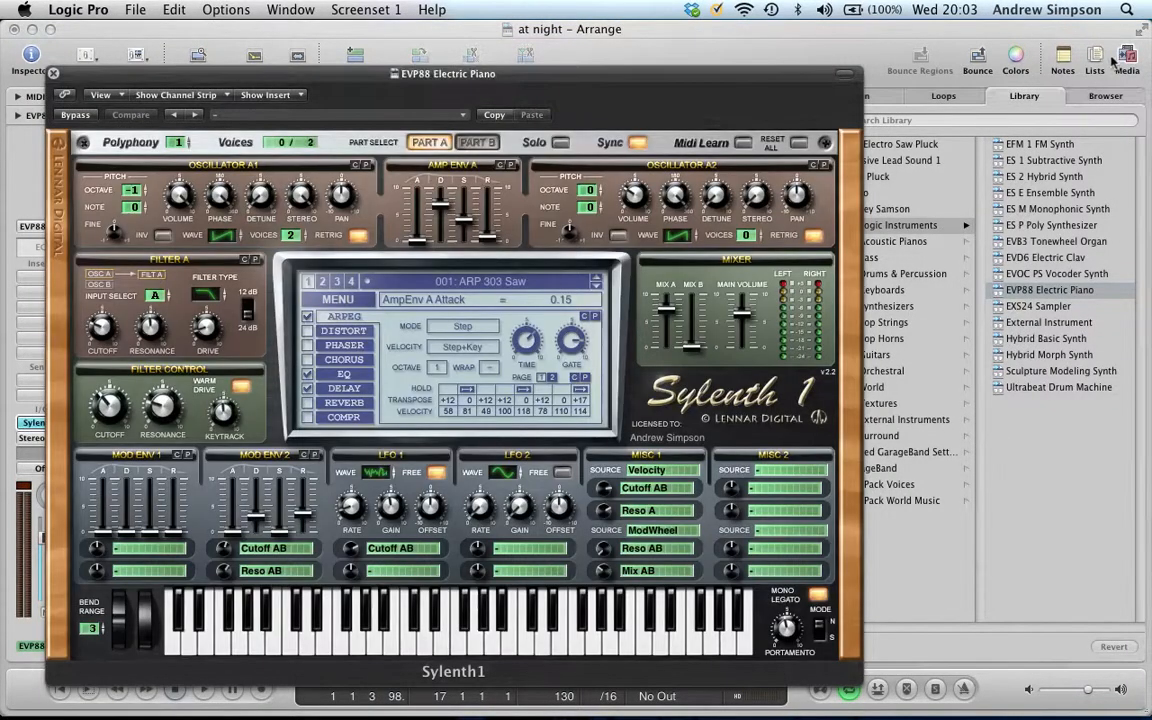
# Step: Hide the media area, initialize the Sylenth1 preset, and close the plug-in window
pyautogui.click(1114, 60)
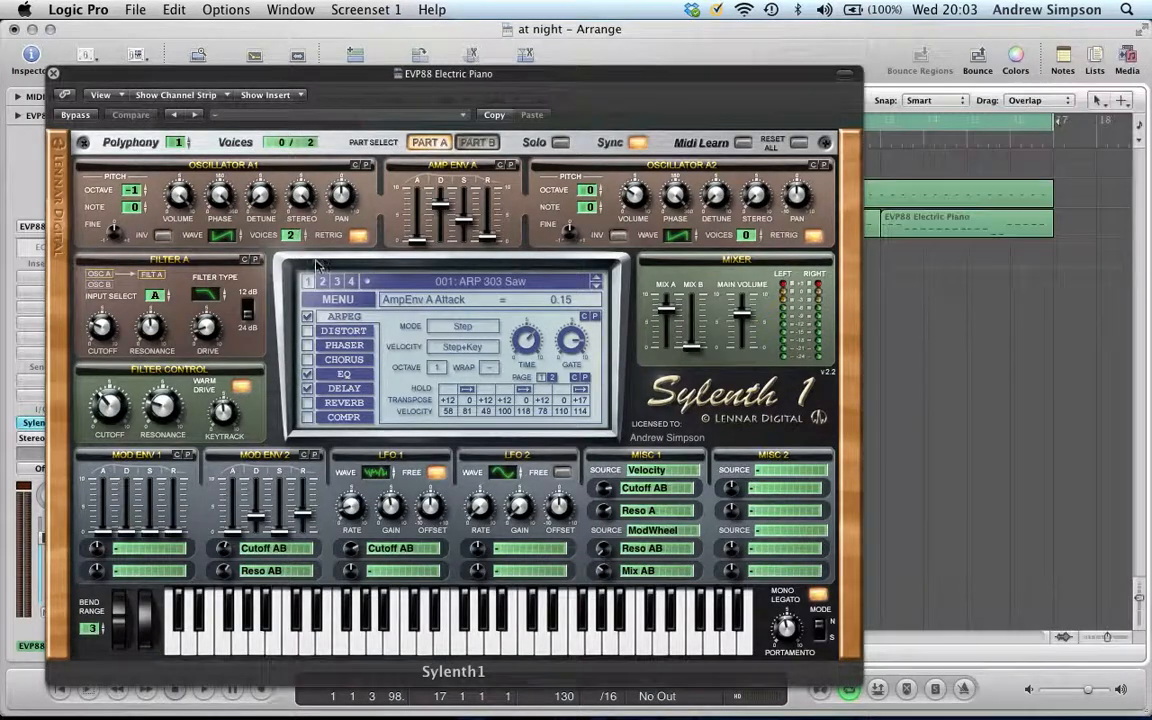
pyautogui.click(340, 300)
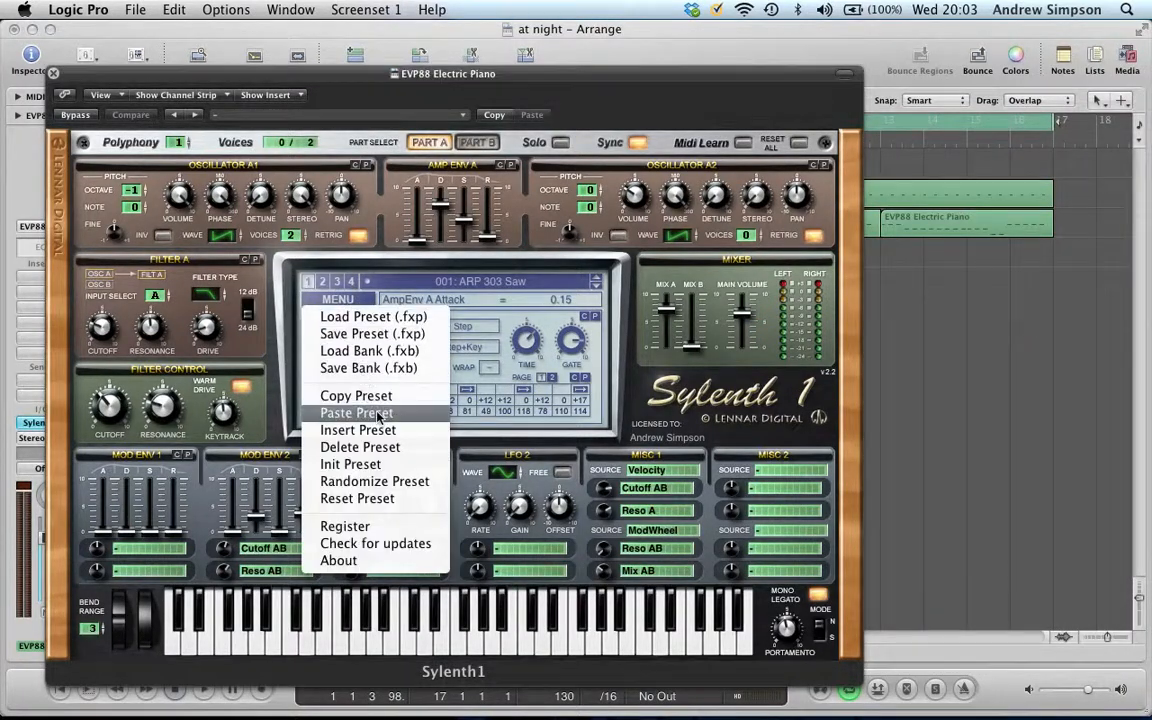
pyautogui.click(367, 466)
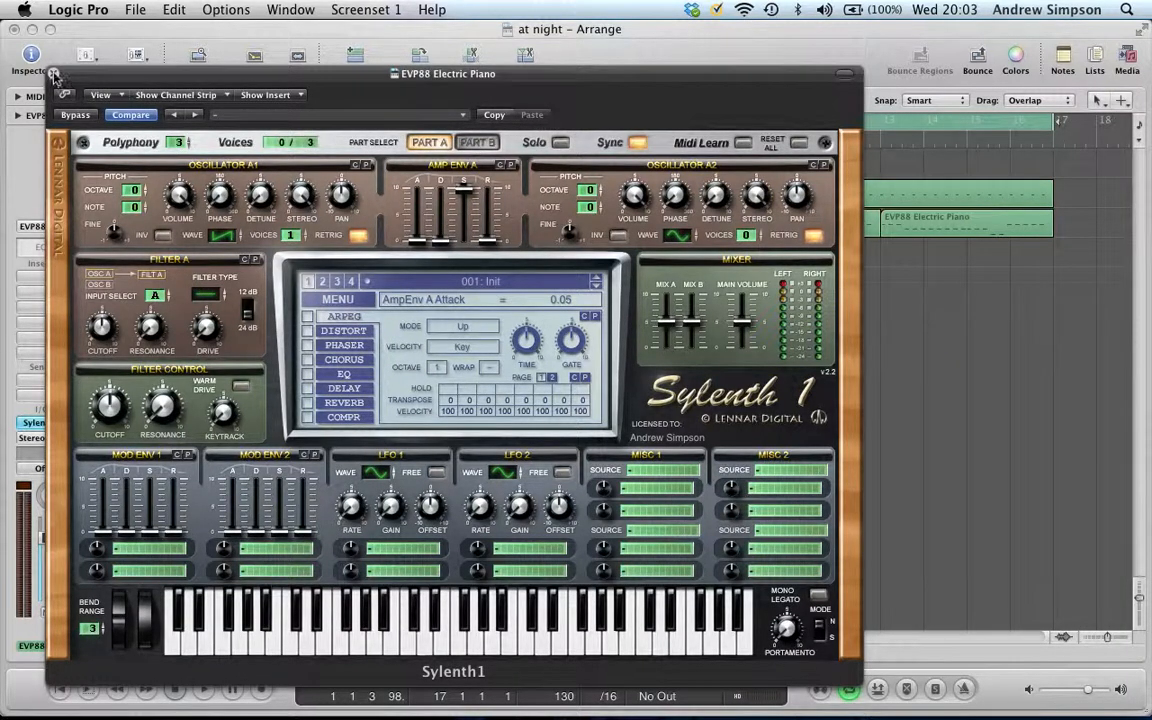
pyautogui.click(54, 74)
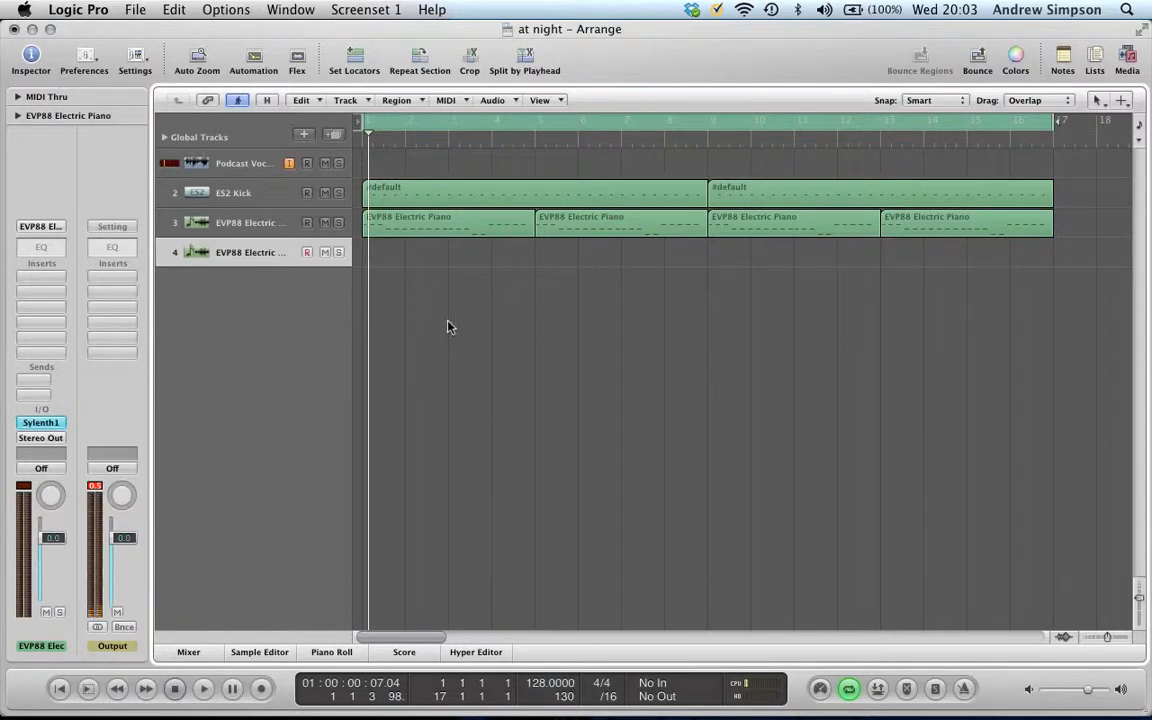
# Step: Examine the notes of the first EVP88 Electric Piano region in the piano roll, and close the editor
pyautogui.doubleClick(470, 234)
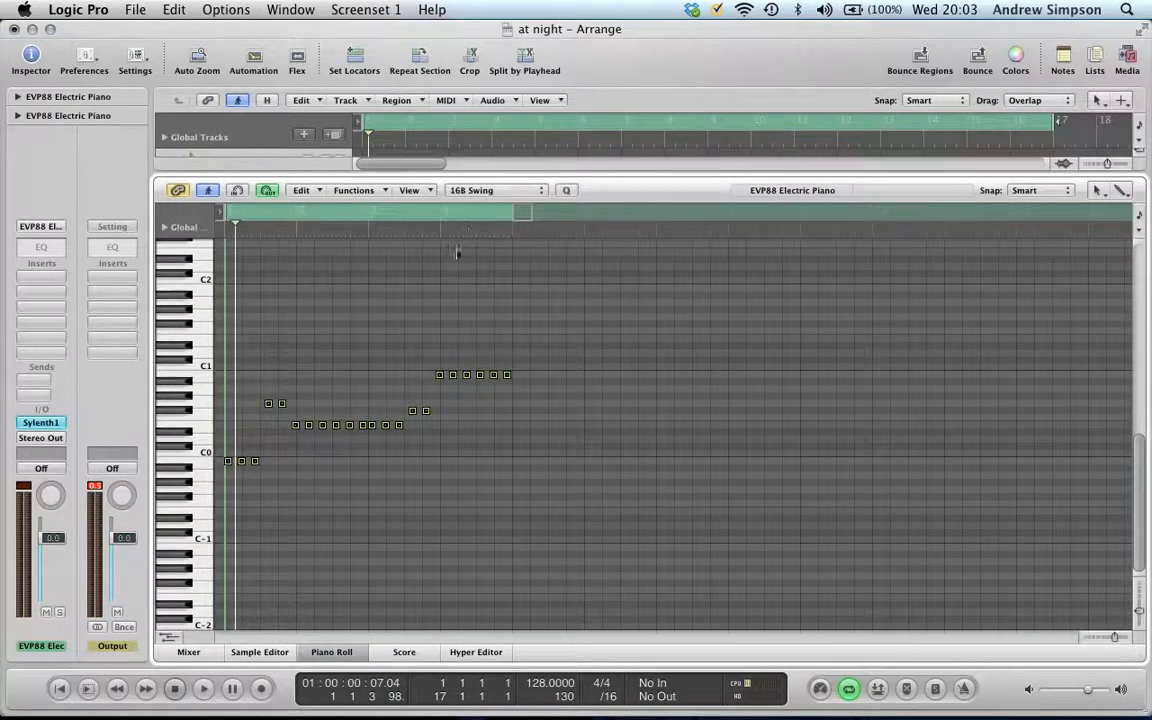
pyautogui.click(1128, 641)
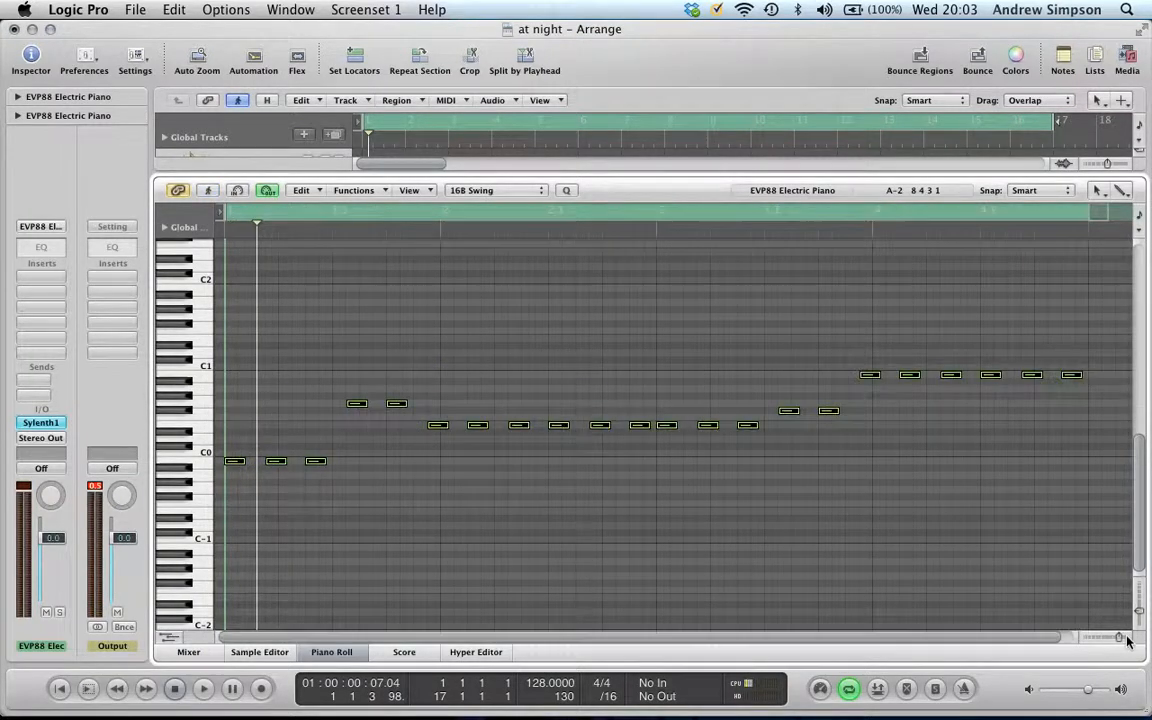
pyautogui.press('Return')
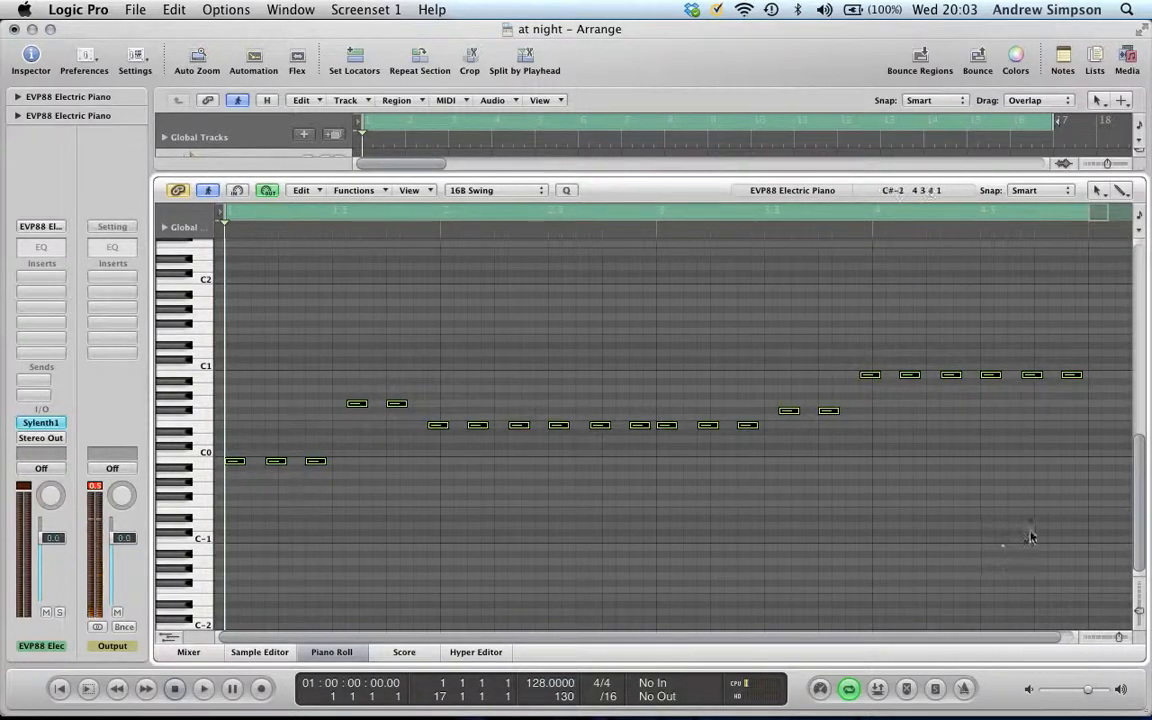
pyautogui.click(337, 655)
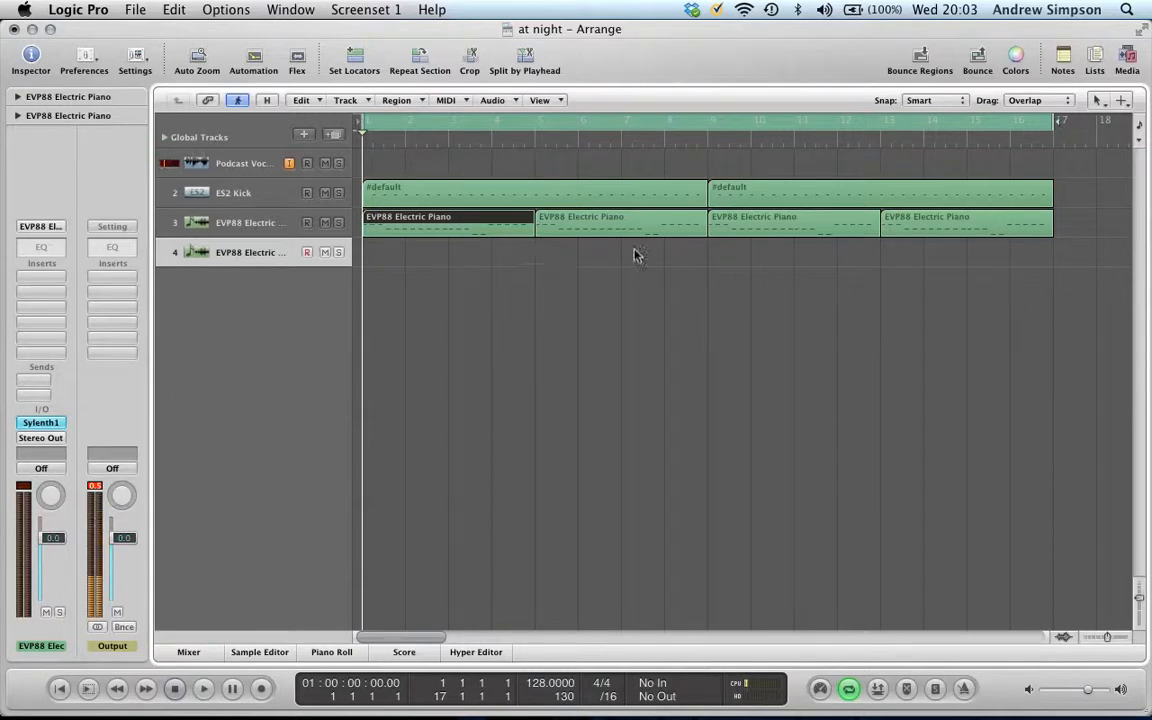
# Step: Copy all four EVP88 Electric Piano regions from track 3 onto track 4 without their automation data
pyautogui.moveTo(1093, 237); pyautogui.dragTo(427, 234)
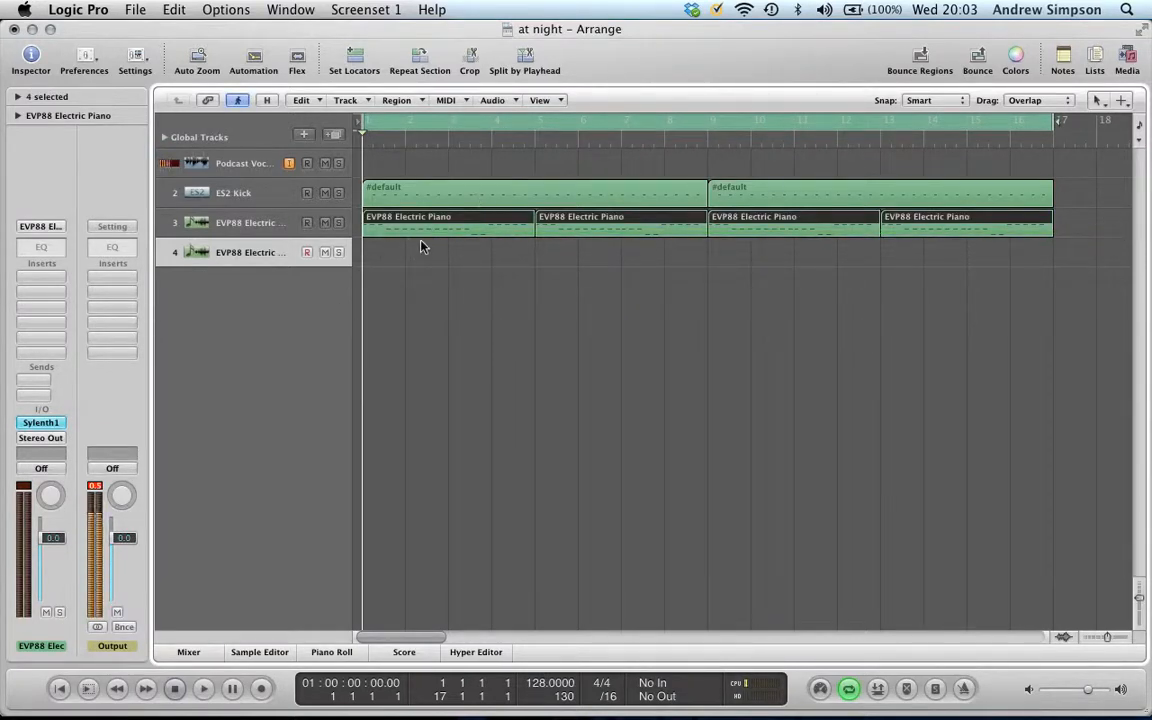
pyautogui.moveTo(430, 234); pyautogui.dragTo(430, 256)
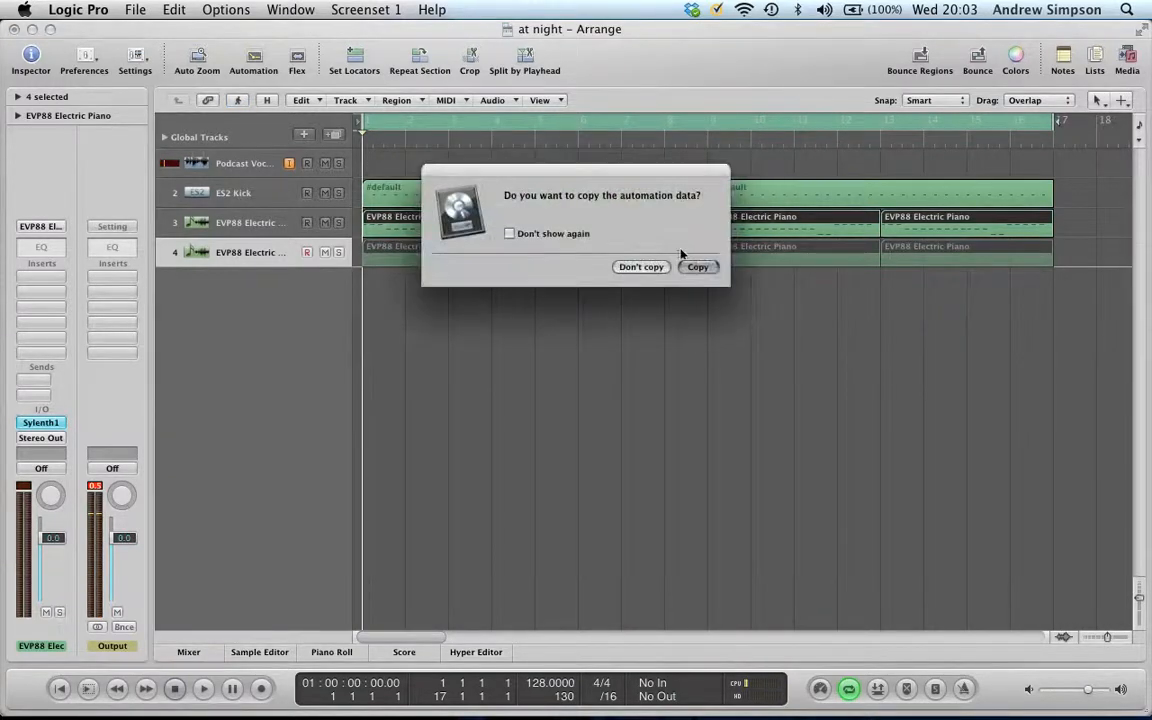
pyautogui.click(641, 267)
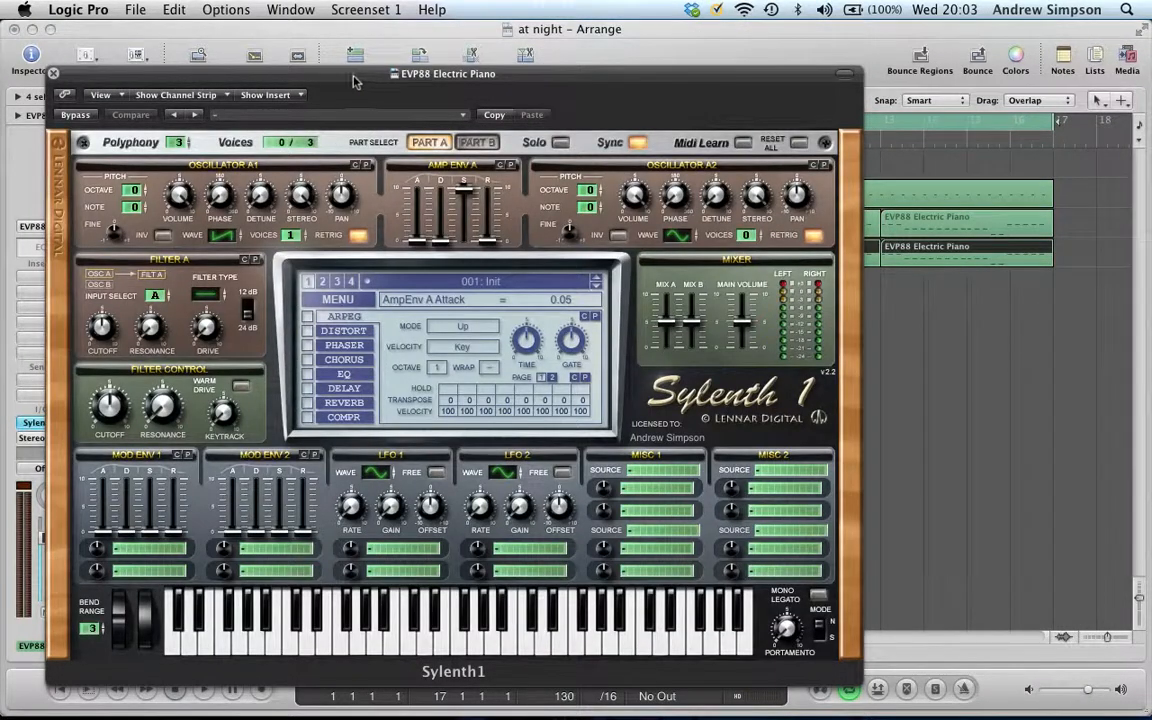
# Step: Set Sylenth1's polyphony to 1 and oscillator A1 to a square-shaped pulse wave with 2 voices and retrigger off
pyautogui.press('super+Tab')
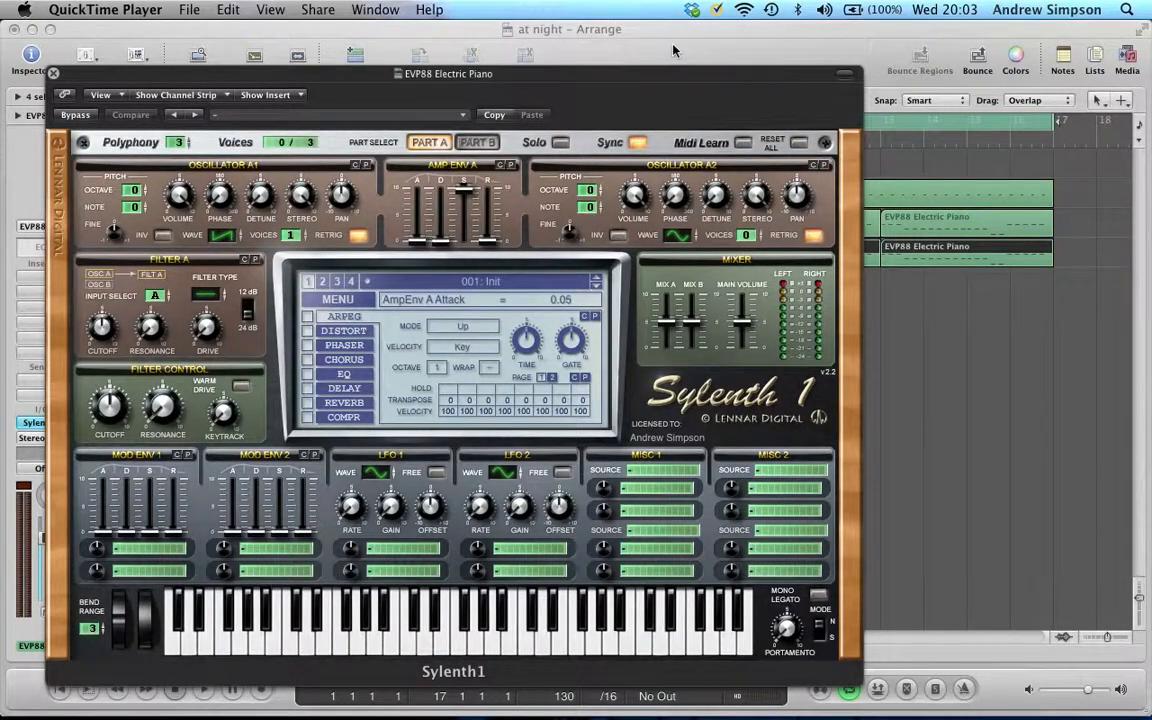
pyautogui.moveTo(467, 78); pyautogui.dragTo(487, 33)
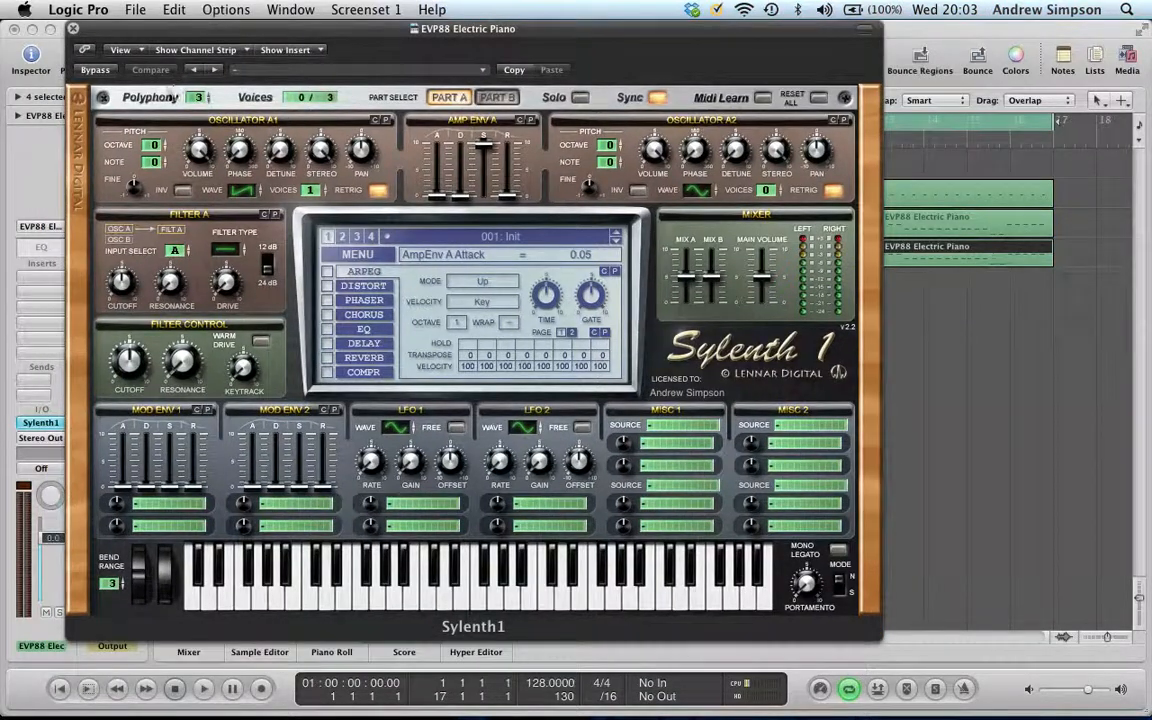
pyautogui.moveTo(199, 97); pyautogui.dragTo(201, 107)
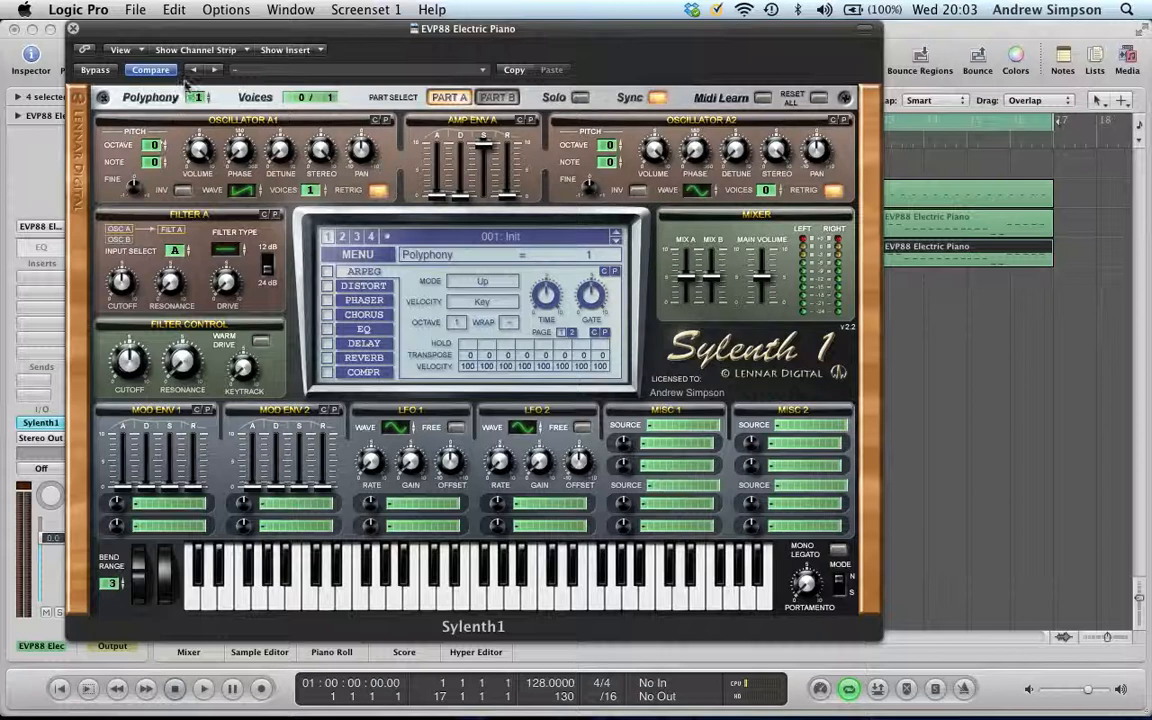
pyautogui.moveTo(249, 196); pyautogui.dragTo(322, 181)
pyautogui.click(380, 191)
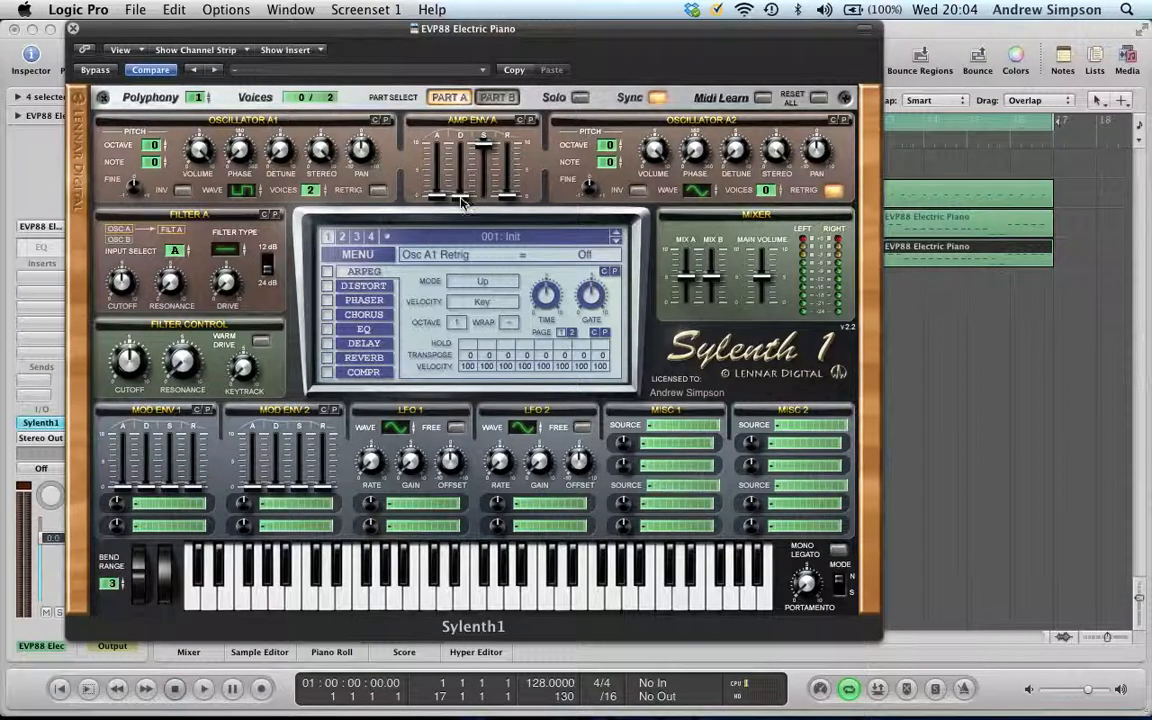
# Step: Set amp envelope A to near-maximum decay, medium sustain and release 1.08, and paste it into Part B's amp envelope
pyautogui.moveTo(459, 197); pyautogui.dragTo(514, 188)
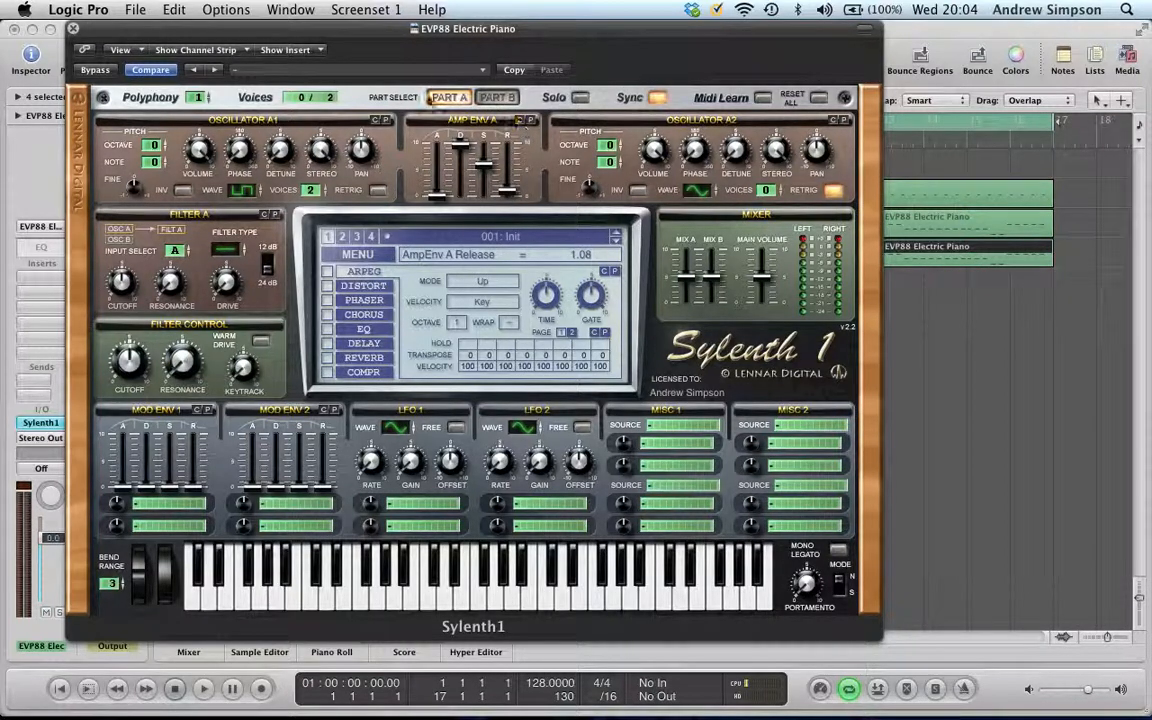
pyautogui.click(496, 97)
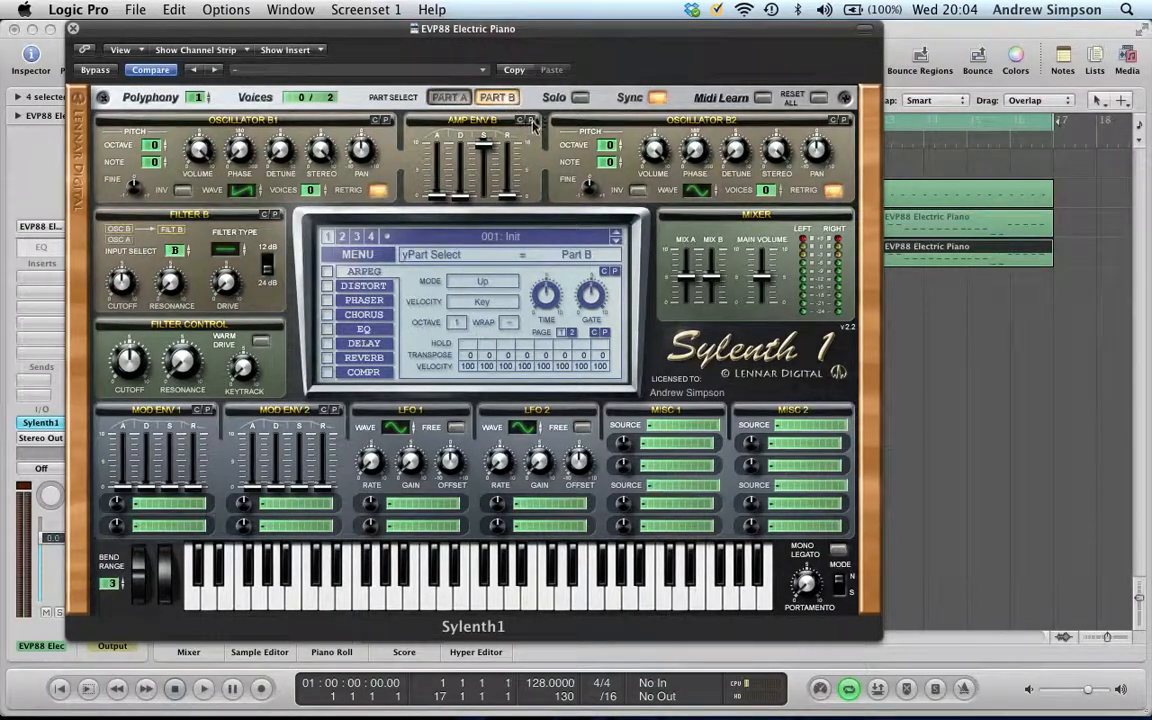
pyautogui.click(532, 119)
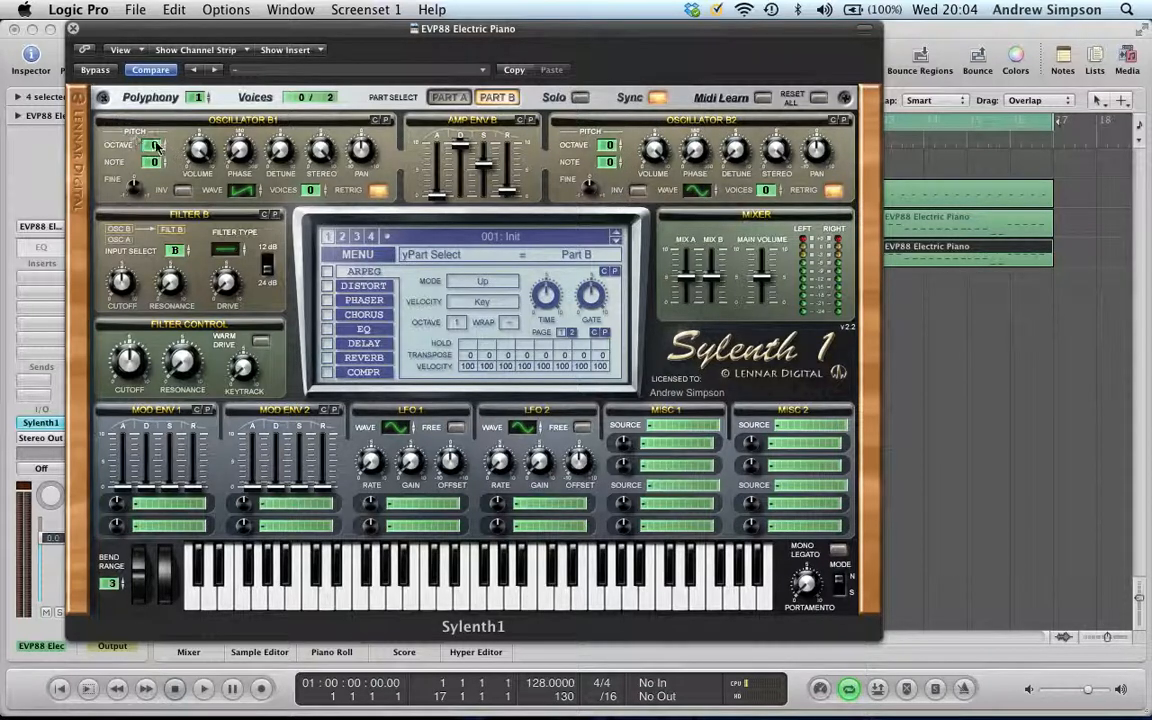
# Step: Set oscillator B1 to octave +2, note +7, a square-shaped pulse wave, 2 voices and retrigger off
pyautogui.moveTo(155, 148); pyautogui.dragTo(167, 135)
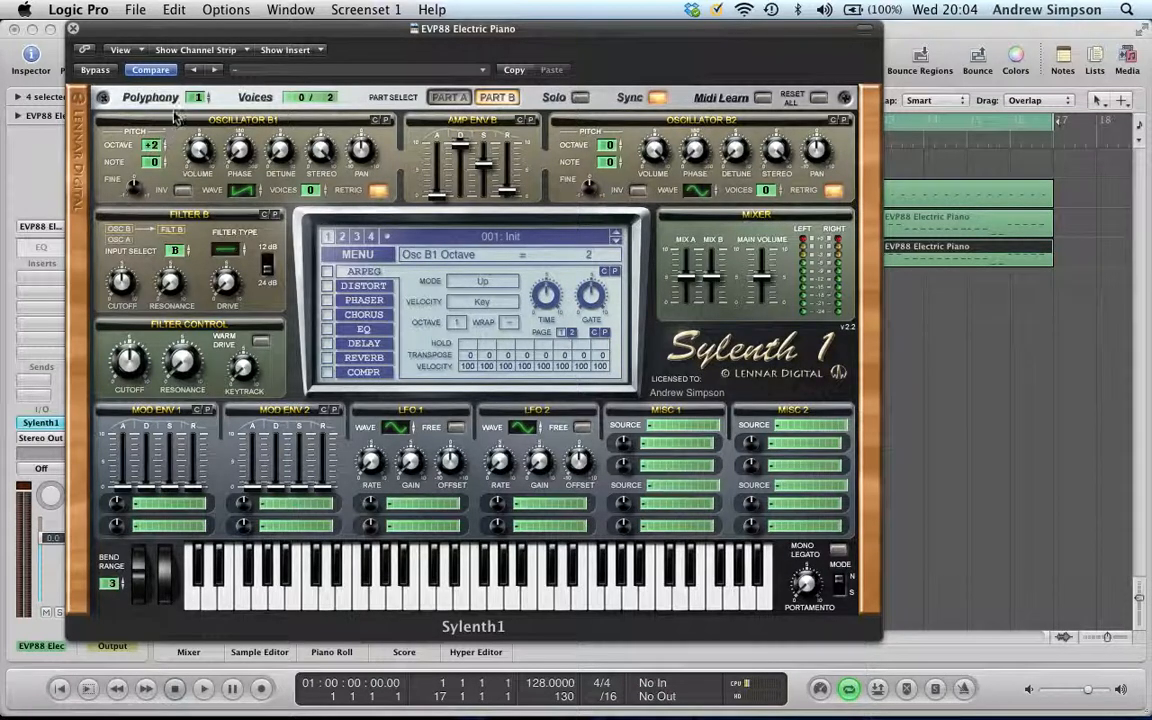
pyautogui.moveTo(148, 157); pyautogui.dragTo(163, 65)
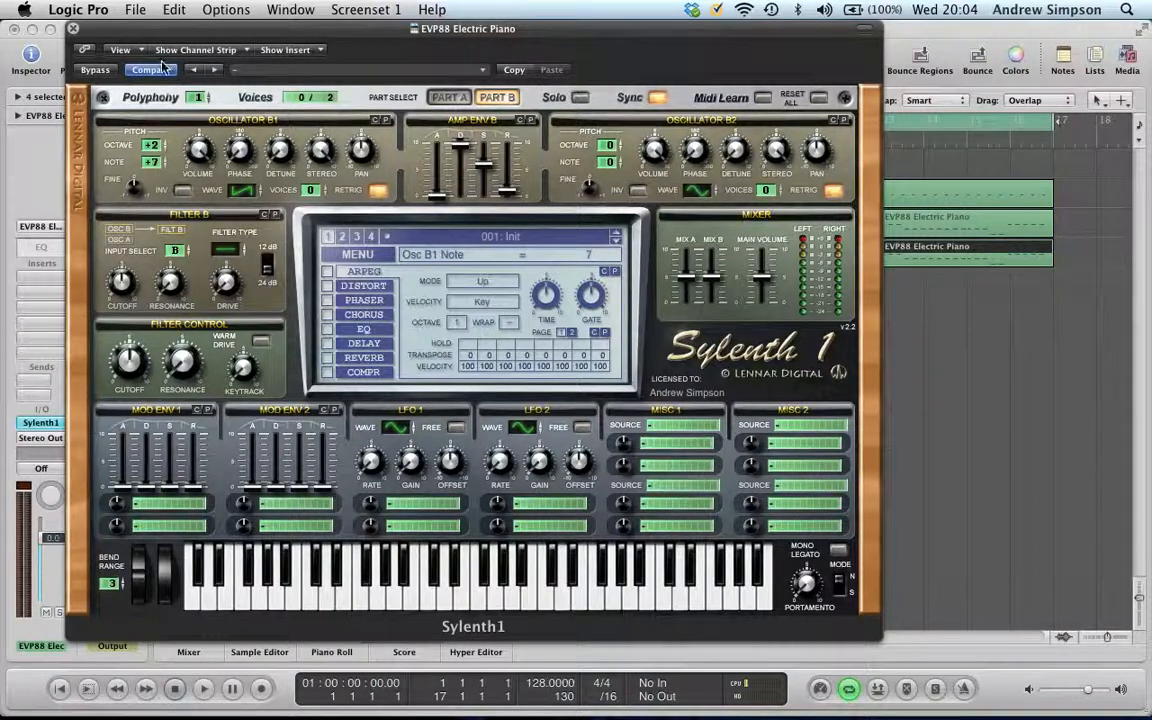
pyautogui.click(136, 186)
pyautogui.moveTo(247, 197); pyautogui.dragTo(322, 180)
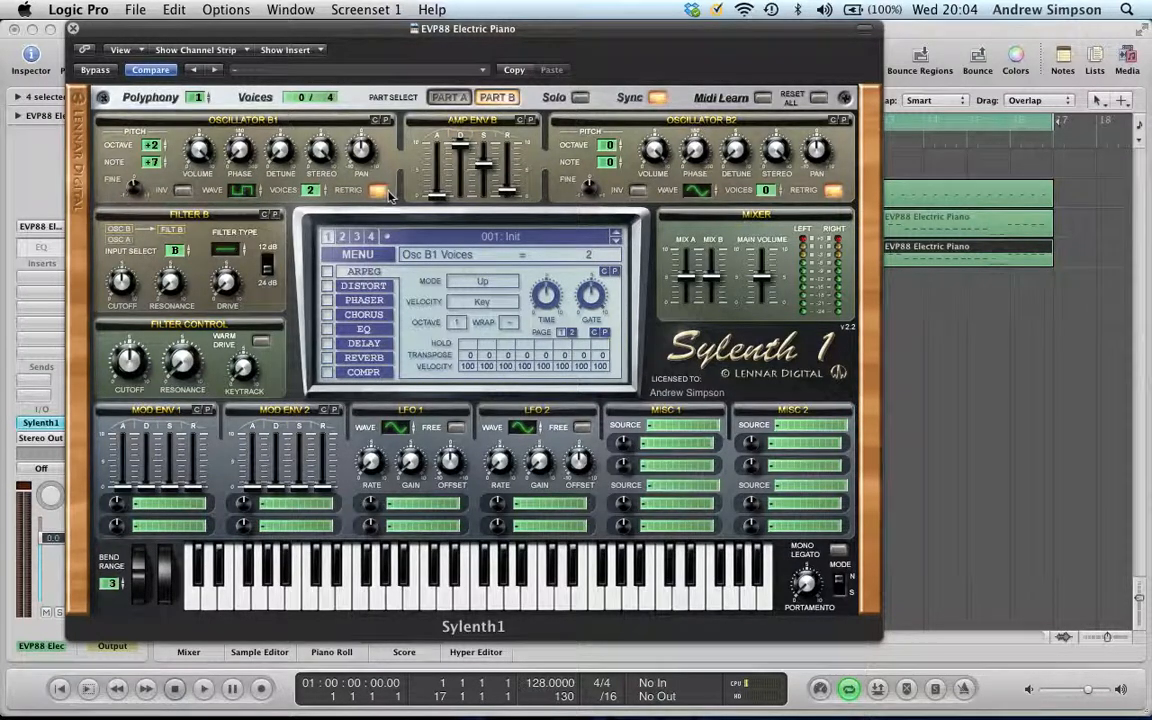
pyautogui.click(377, 191)
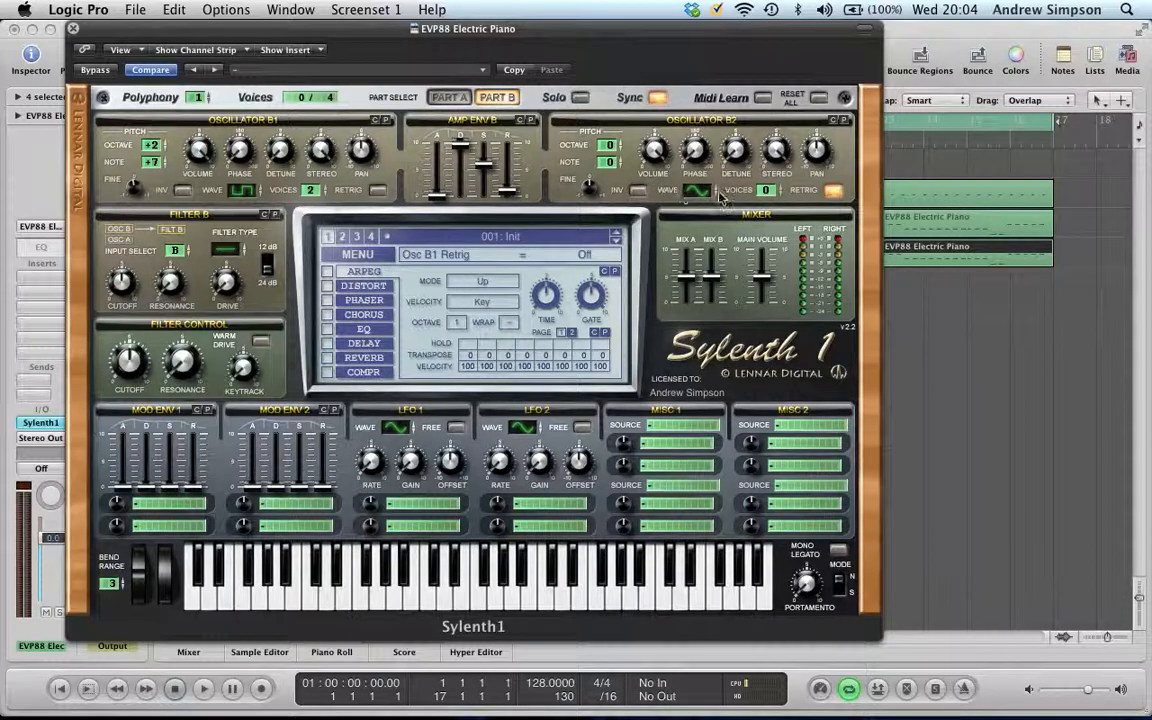
# Step: Set oscillator B2 to a noise wave with 1 voice, retrigger off and volume 1.00
pyautogui.moveTo(700, 190); pyautogui.dragTo(687, 64)
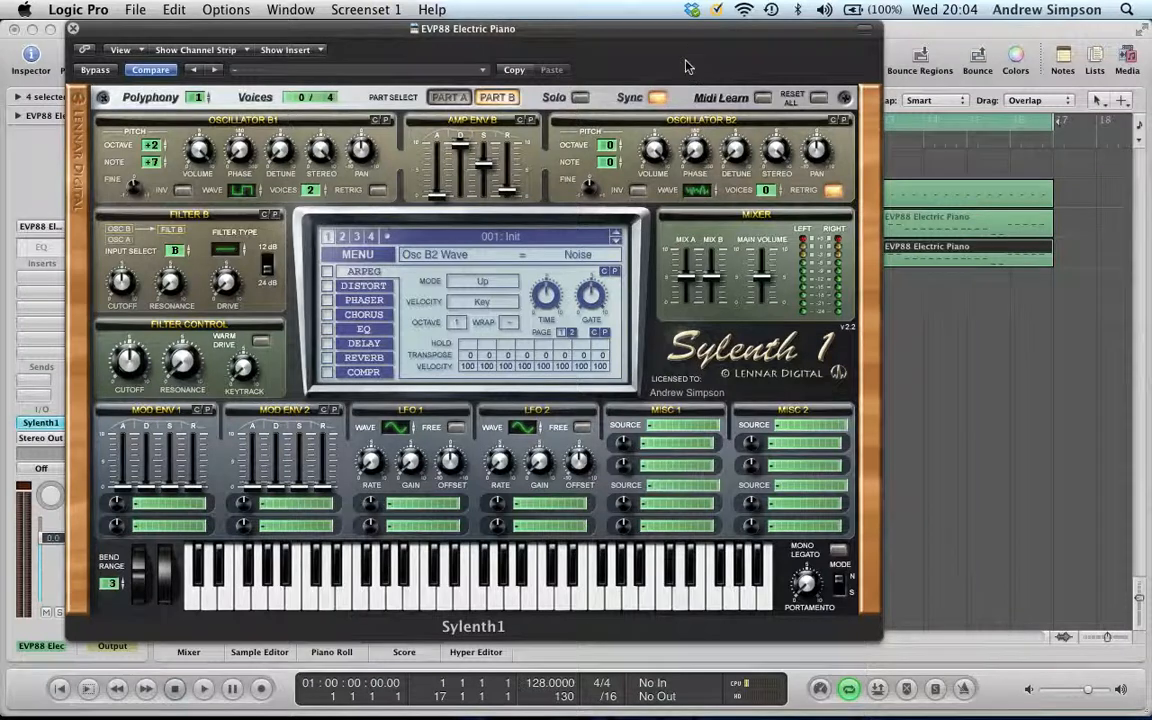
pyautogui.click(768, 189)
pyautogui.click(834, 190)
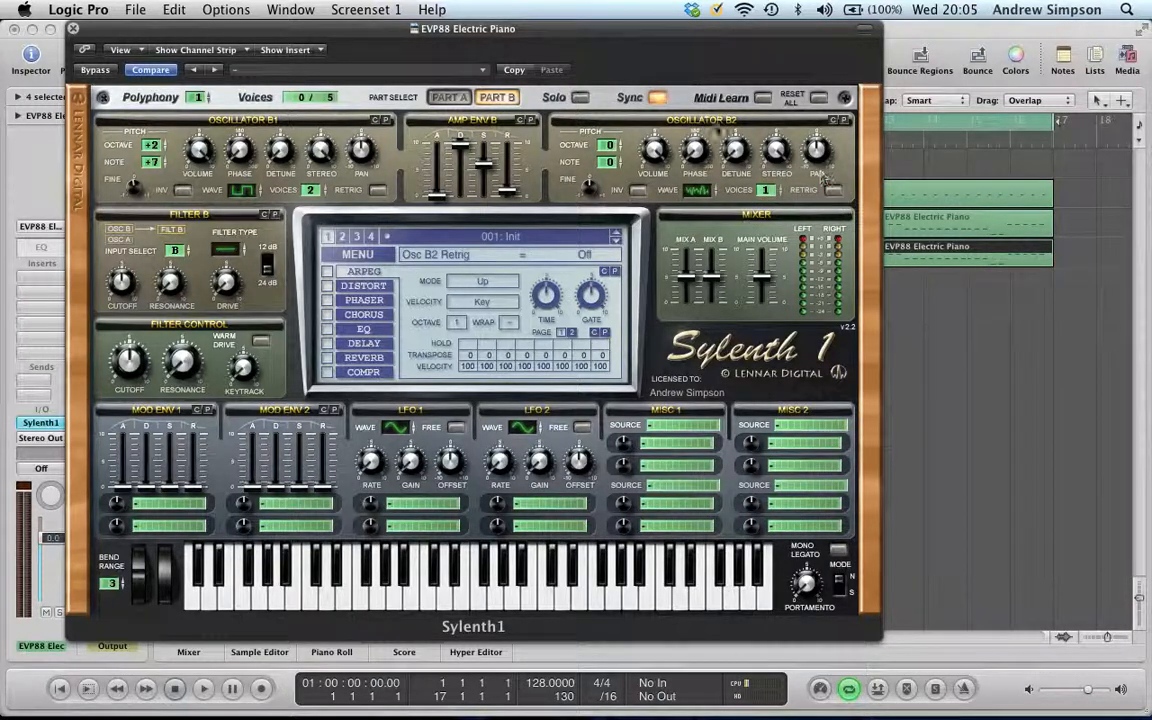
pyautogui.click(656, 149)
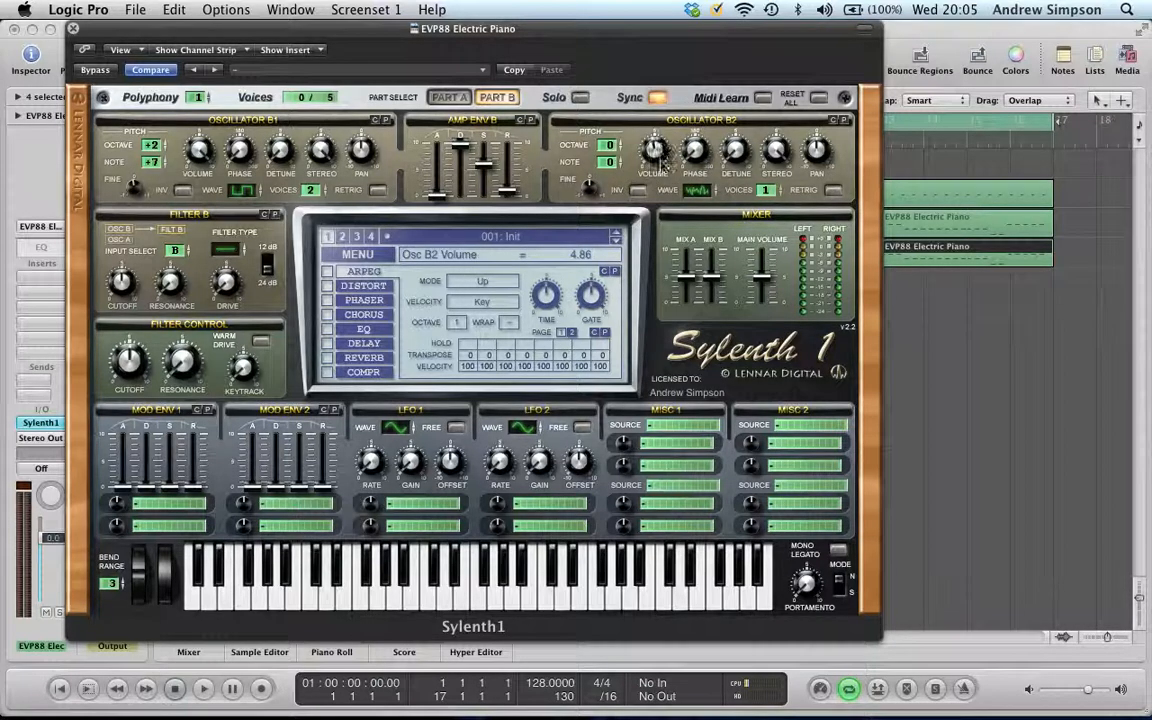
pyautogui.moveTo(666, 205); pyautogui.dragTo(664, 225)
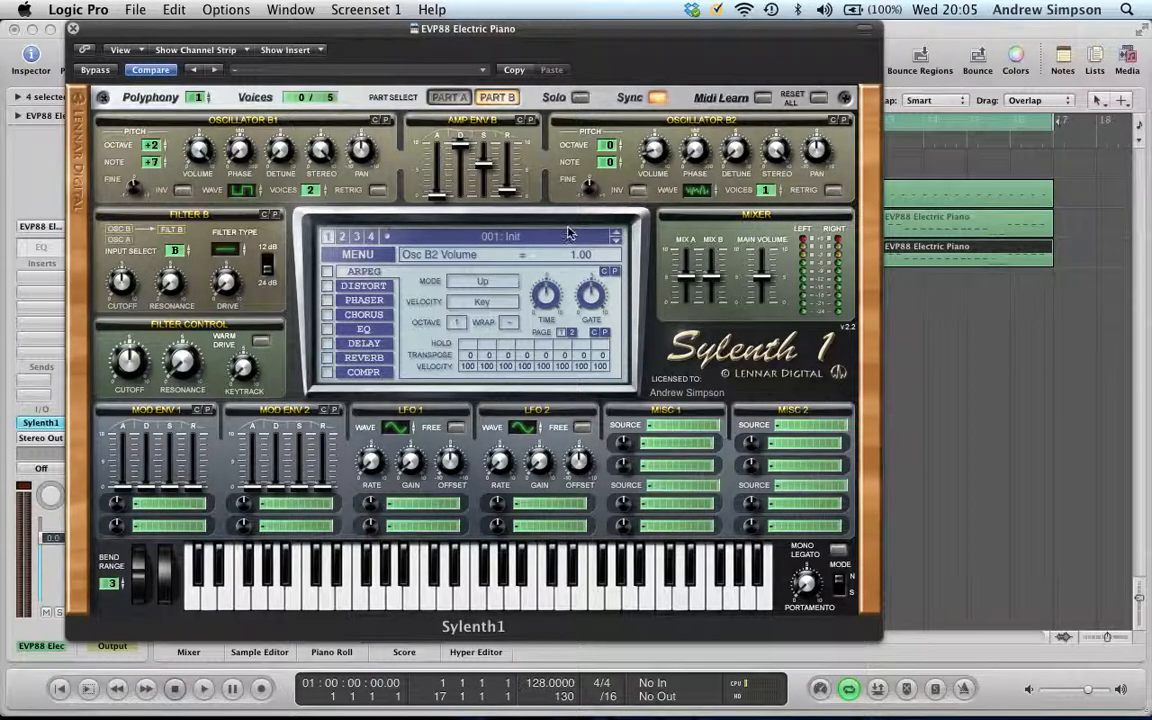
pyautogui.moveTo(394, 36)
pyautogui.mouseDown()
pyautogui.moveTo(416, 88)
pyautogui.moveTo(426, 360)
pyautogui.moveTo(442, 284)
pyautogui.moveTo(379, 46)
pyautogui.mouseUp()
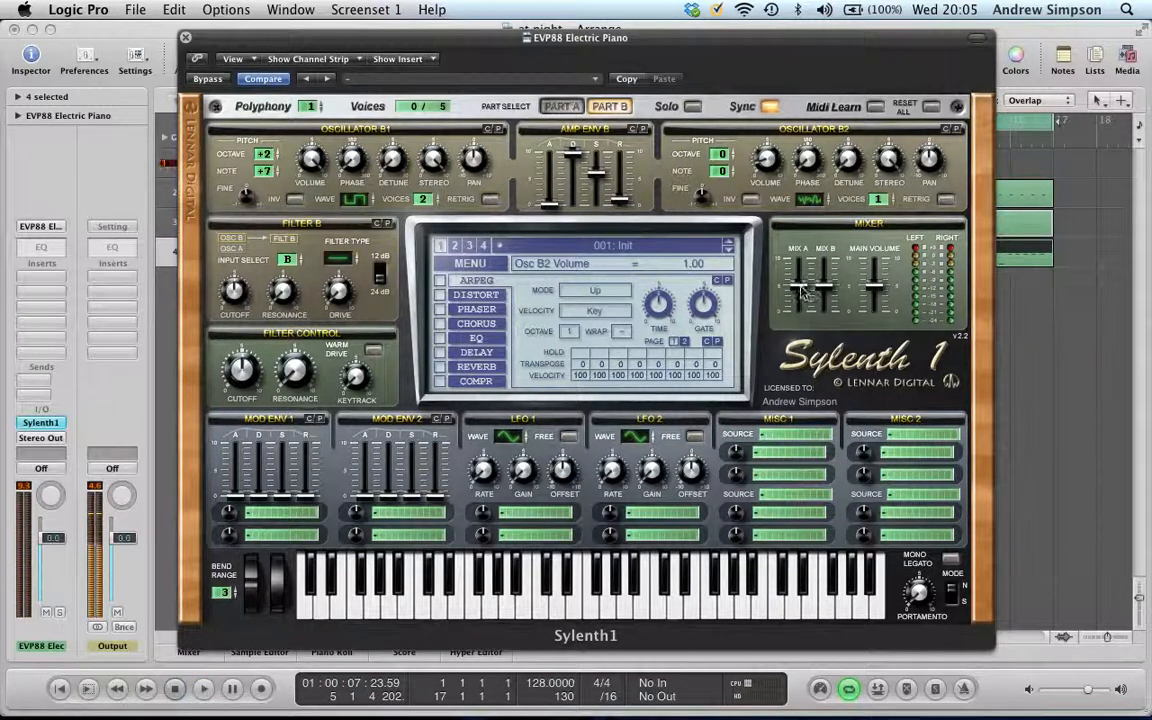
# Step: Set Mix A to 2.53 and switch both Filter A and Filter B to the Lowpass type
pyautogui.moveTo(801, 289); pyautogui.dragTo(811, 330)
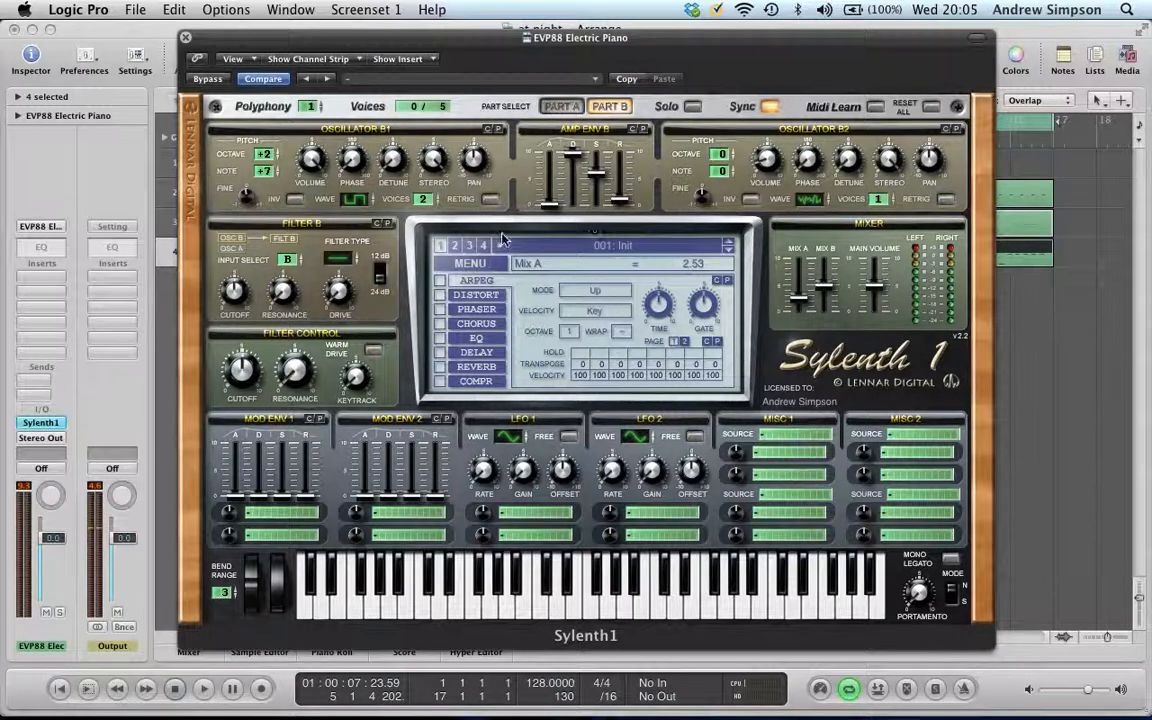
pyautogui.click(548, 107)
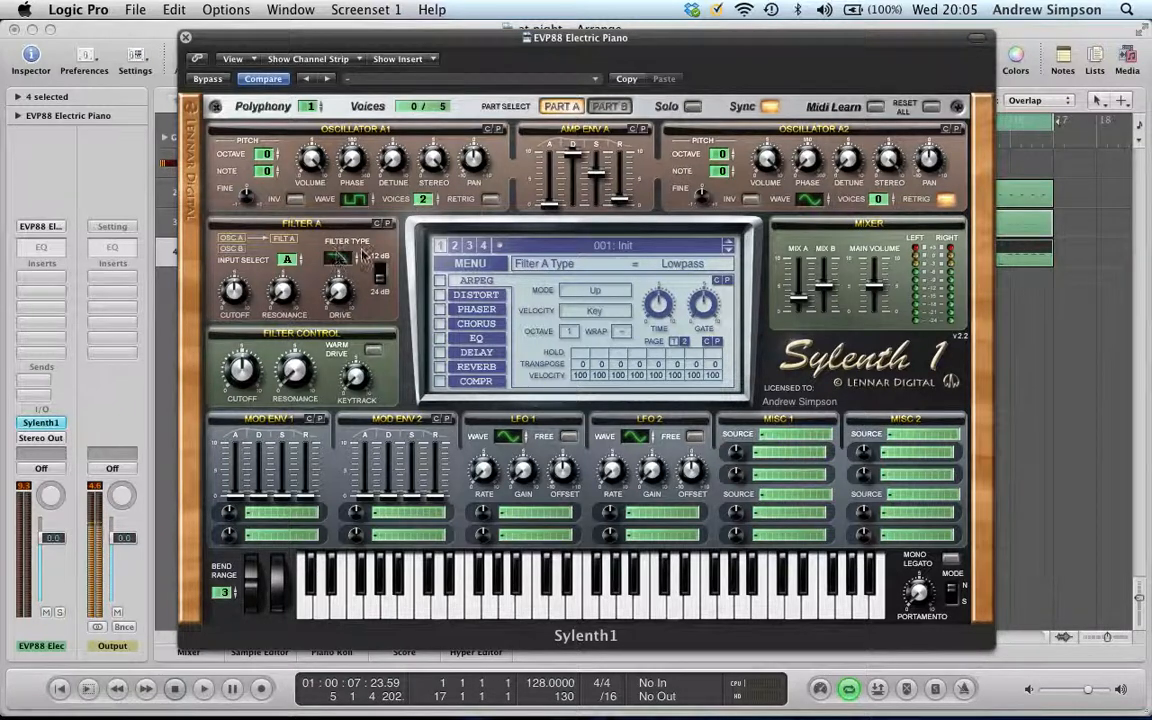
pyautogui.click(605, 106)
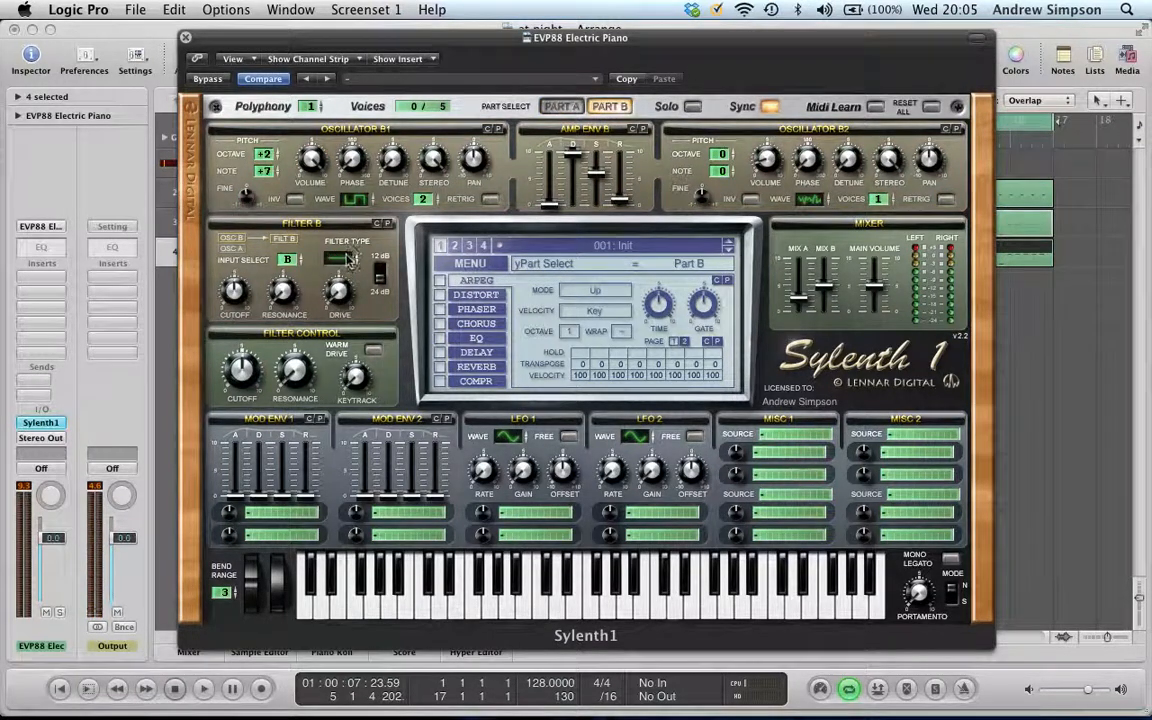
pyautogui.click(350, 250)
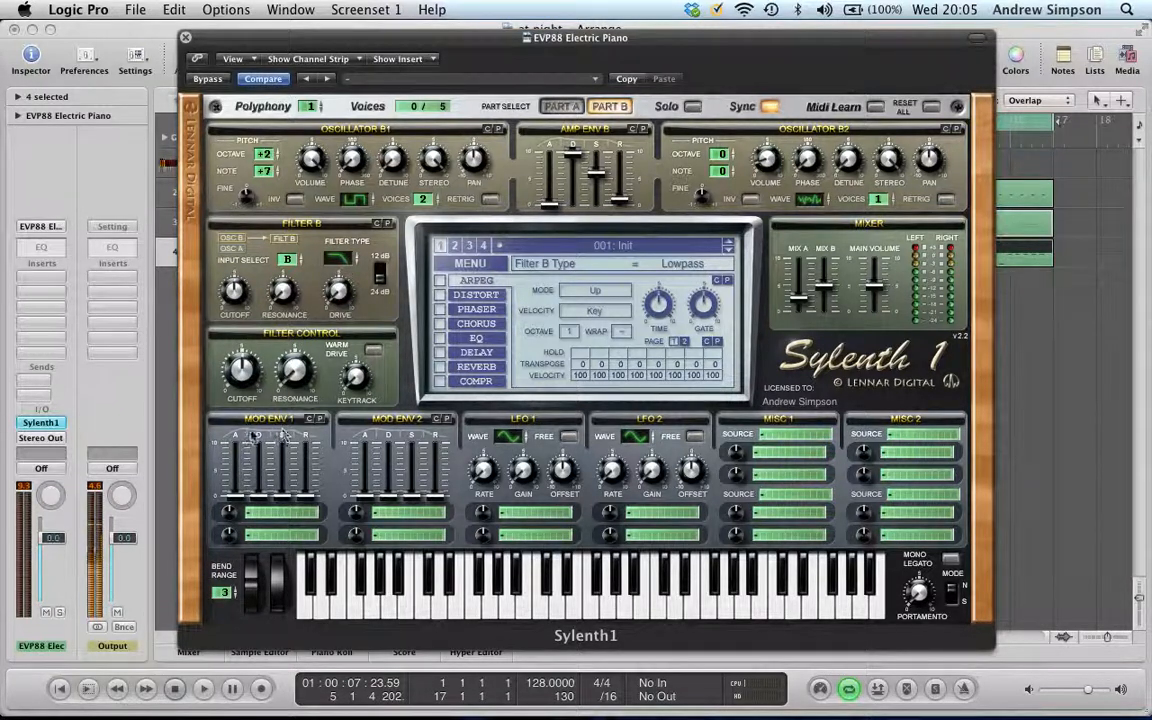
# Step: Set Mod Env 1 to medium decay, sustain 4.94 and release 3.45, and route it to Cutoff AB with amount 10.00
pyautogui.moveTo(258, 493); pyautogui.dragTo(257, 424)
pyautogui.moveTo(290, 498); pyautogui.dragTo(281, 423)
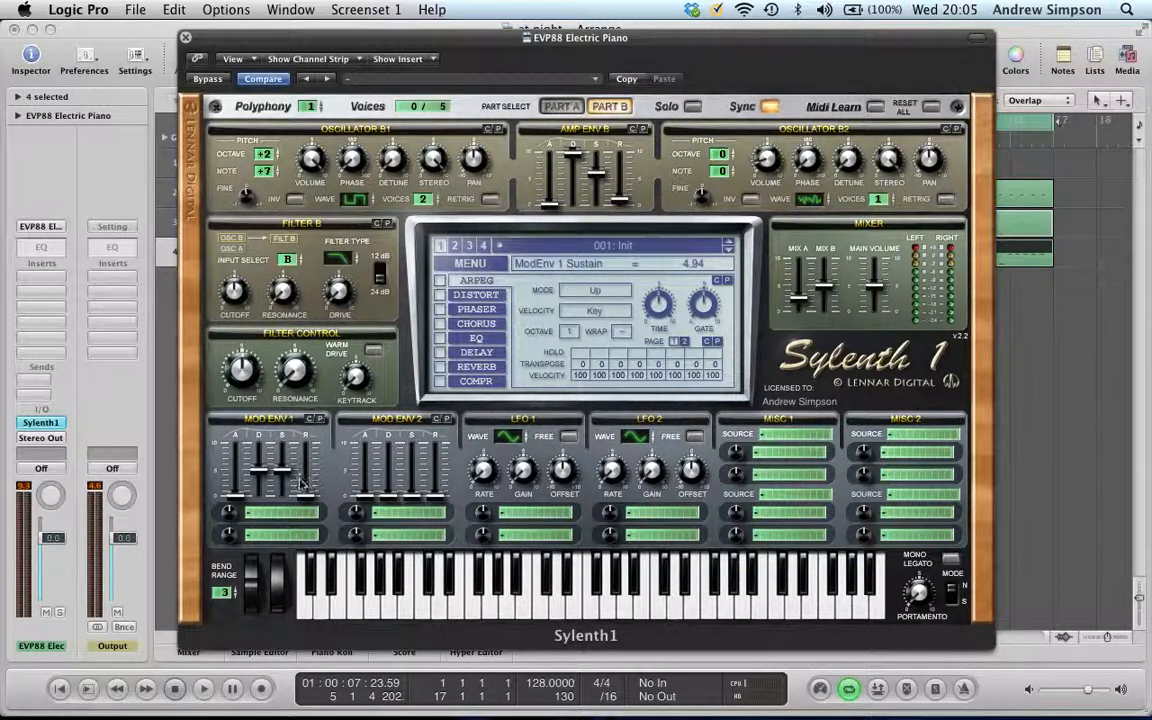
pyautogui.moveTo(304, 498); pyautogui.dragTo(305, 450)
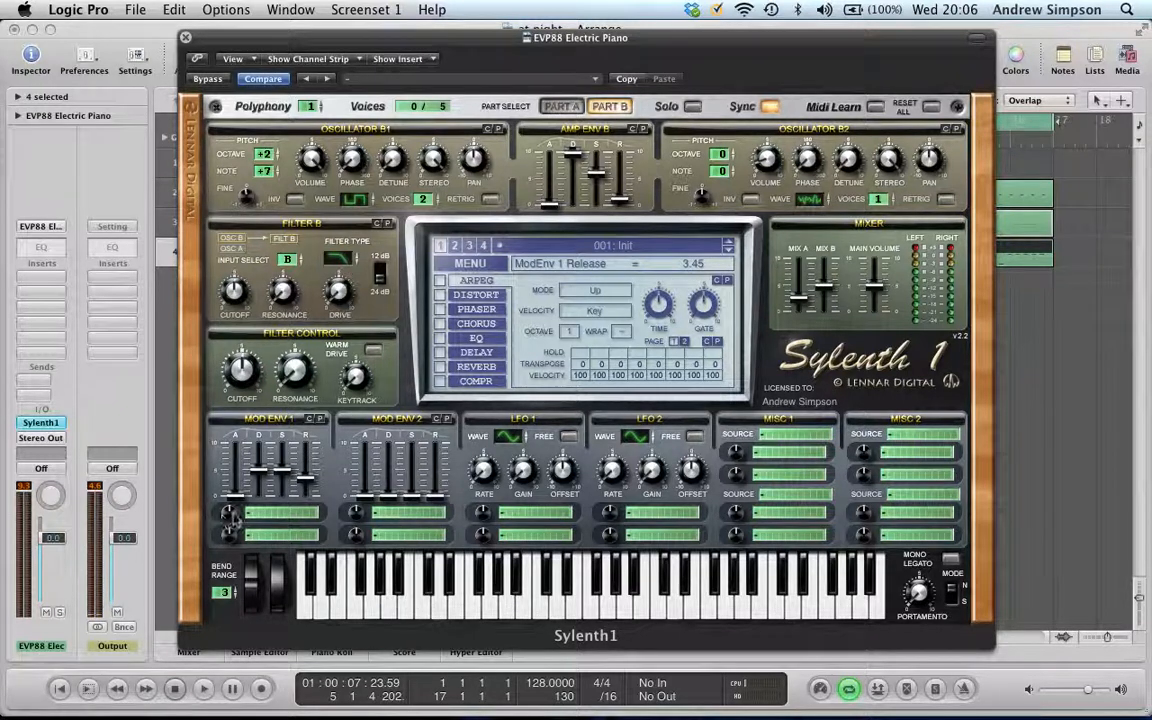
pyautogui.click(280, 514)
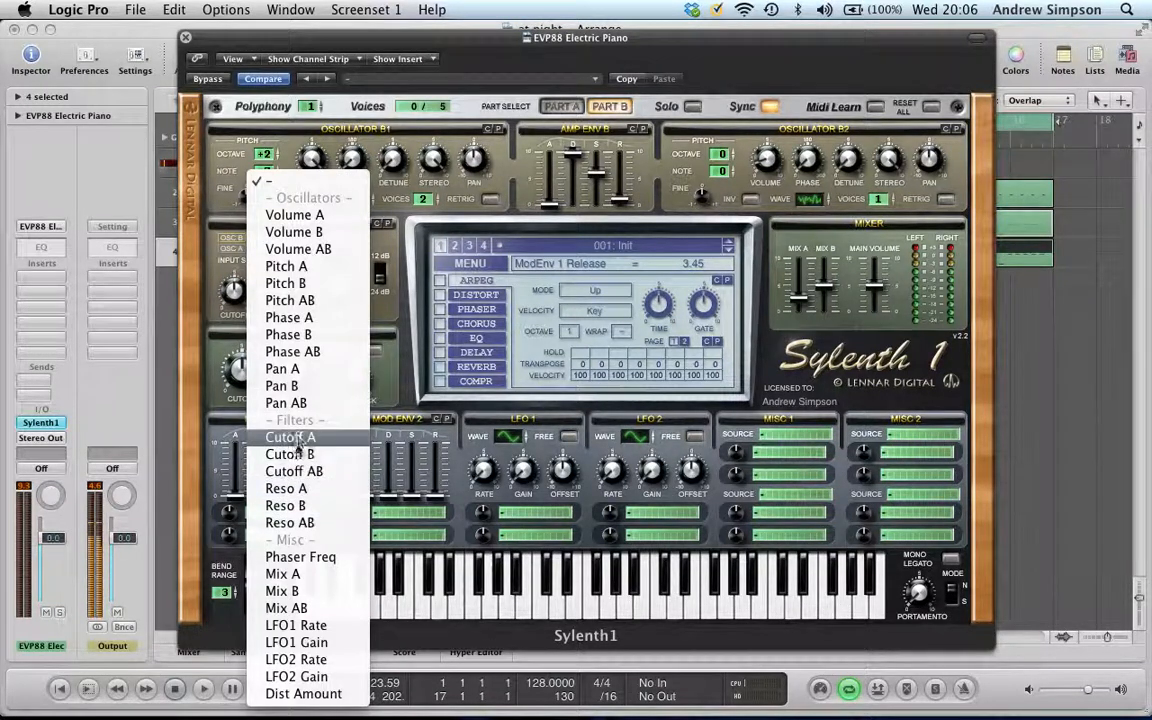
pyautogui.click(316, 472)
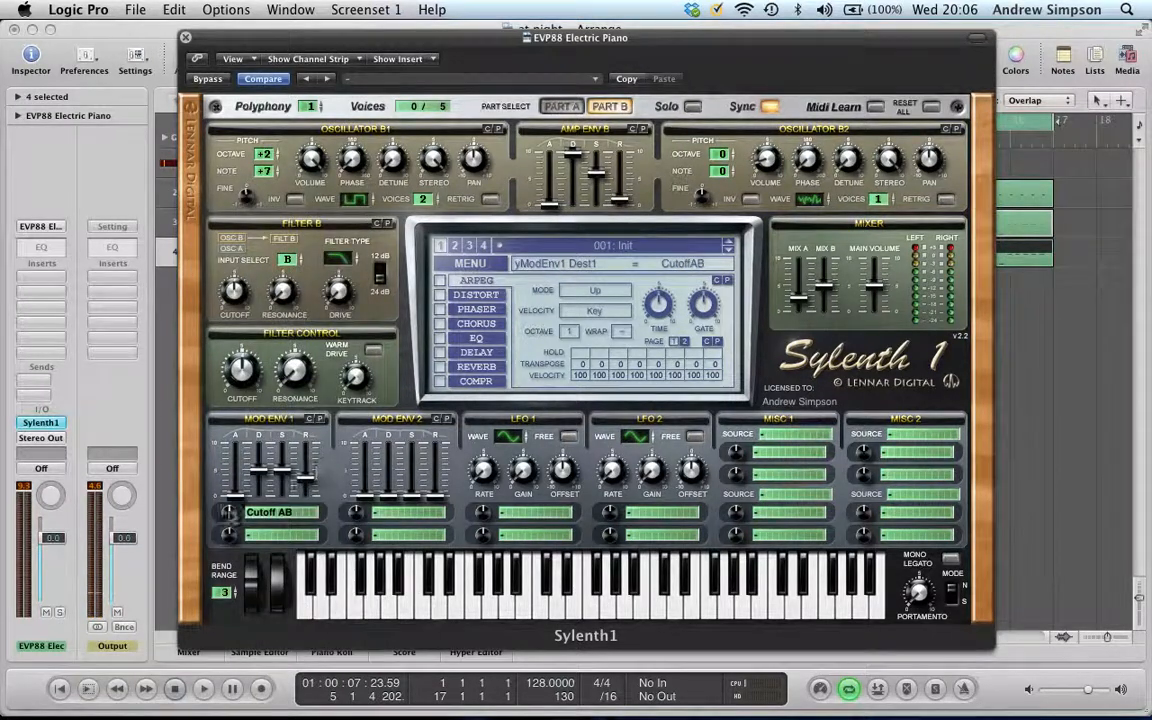
pyautogui.moveTo(230, 511); pyautogui.dragTo(198, 5)
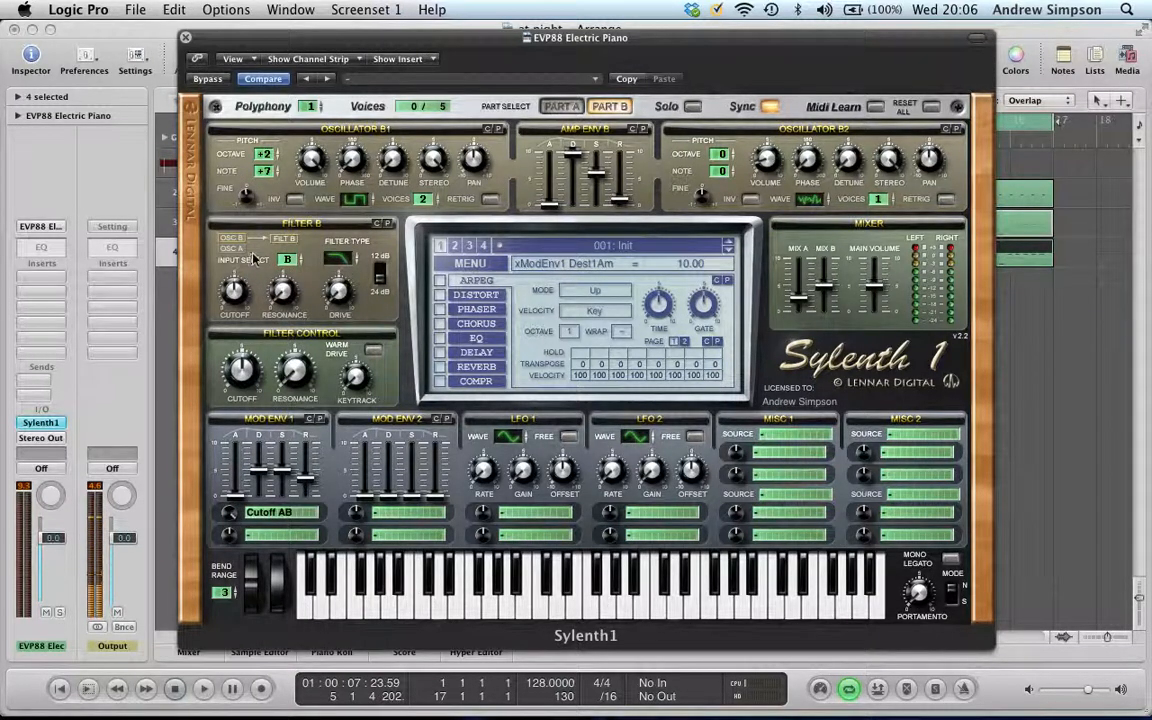
# Step: Lower the Filter Control cutoff to 1.00 Hz and audition the loop while sweeping the cutoff up to 21341.28 Hz
pyautogui.moveTo(213, 340)
pyautogui.mouseDown()
pyautogui.moveTo(240, 298)
pyautogui.moveTo(214, 326)
pyautogui.mouseUp()
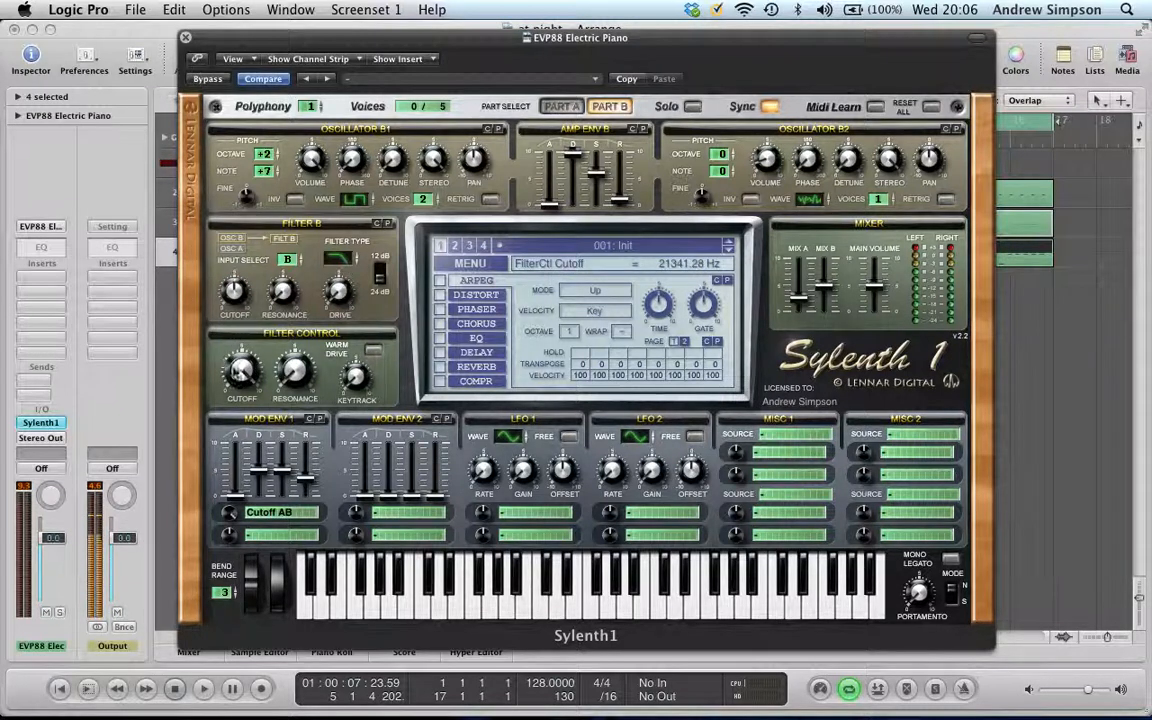
pyautogui.moveTo(240, 369); pyautogui.dragTo(326, 650)
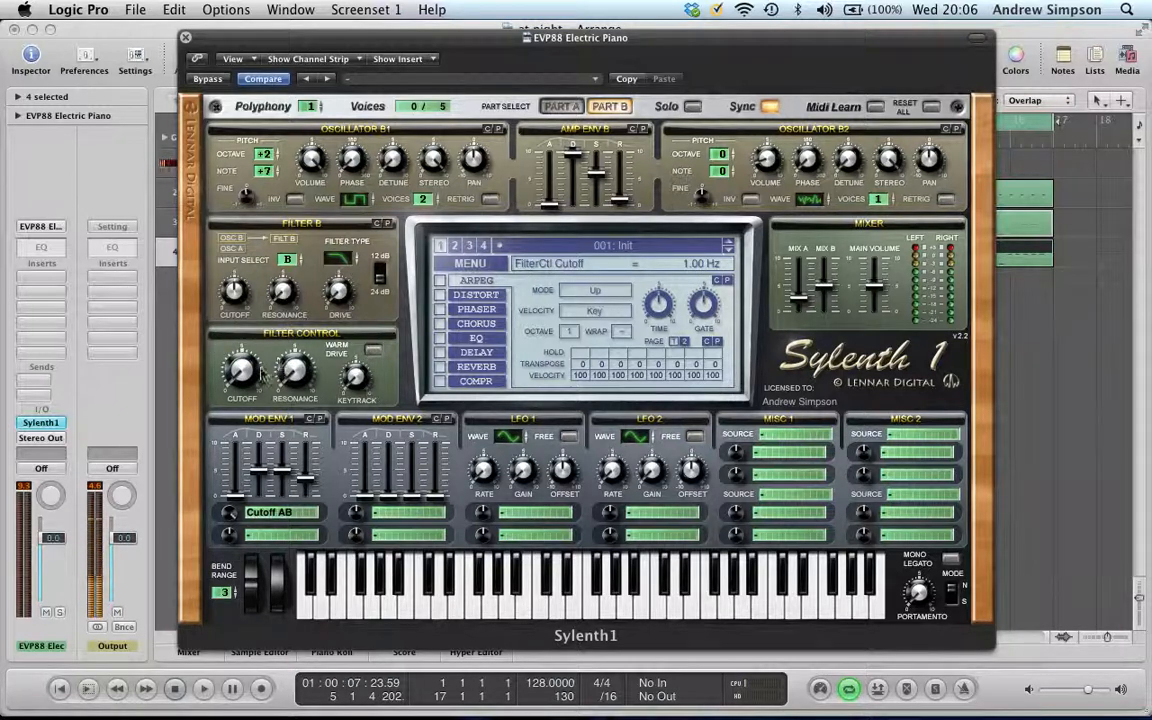
pyautogui.press('space')
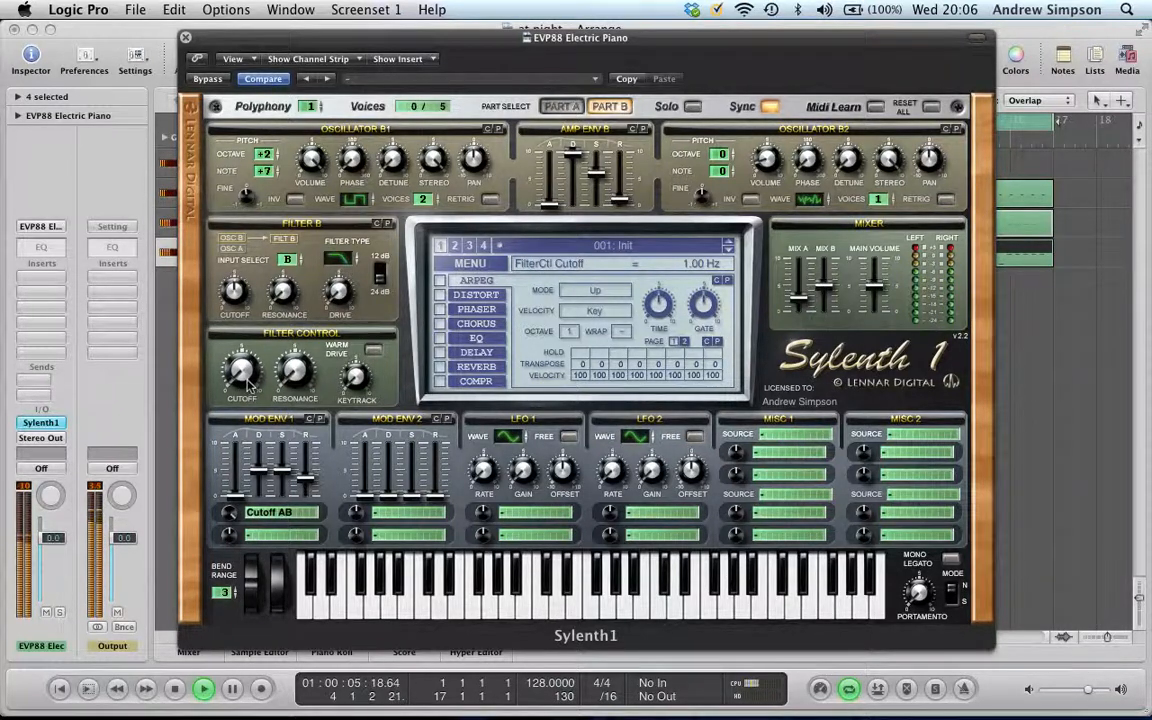
pyautogui.moveTo(247, 382); pyautogui.dragTo(215, 118)
pyautogui.press('space')
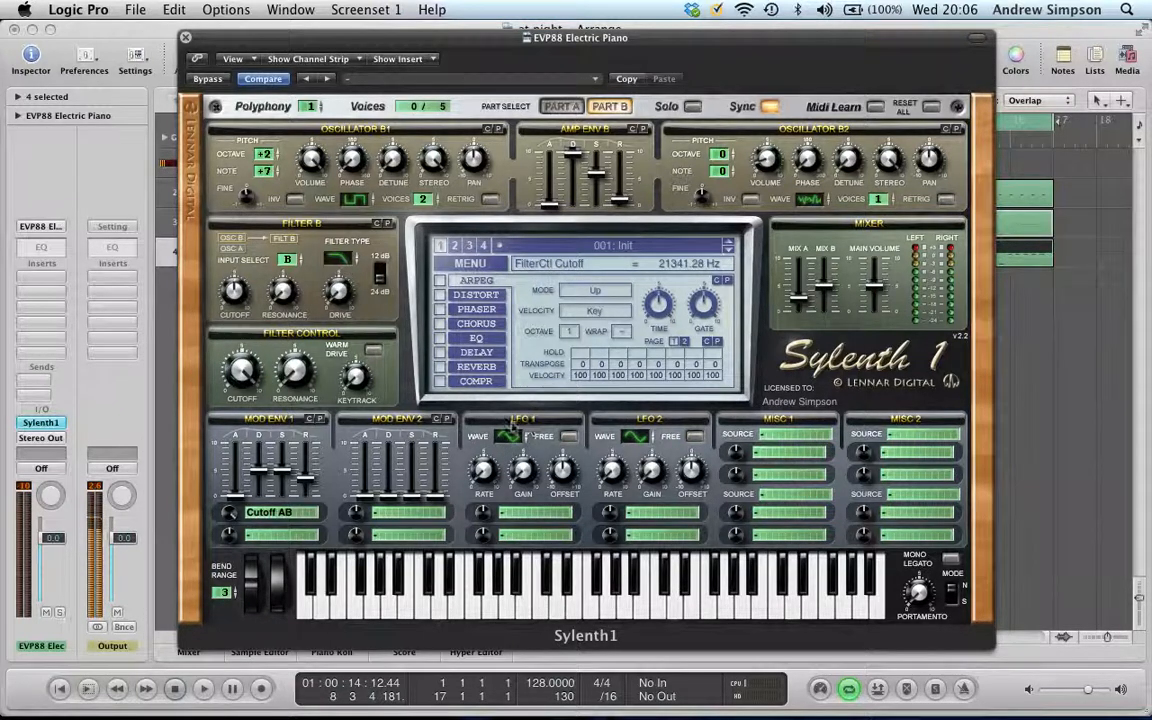
# Step: Route LFO 1 to Pitch AB with amount -0.29, and set its rate to 1/16 and its wave to Saw
pyautogui.click(521, 519)
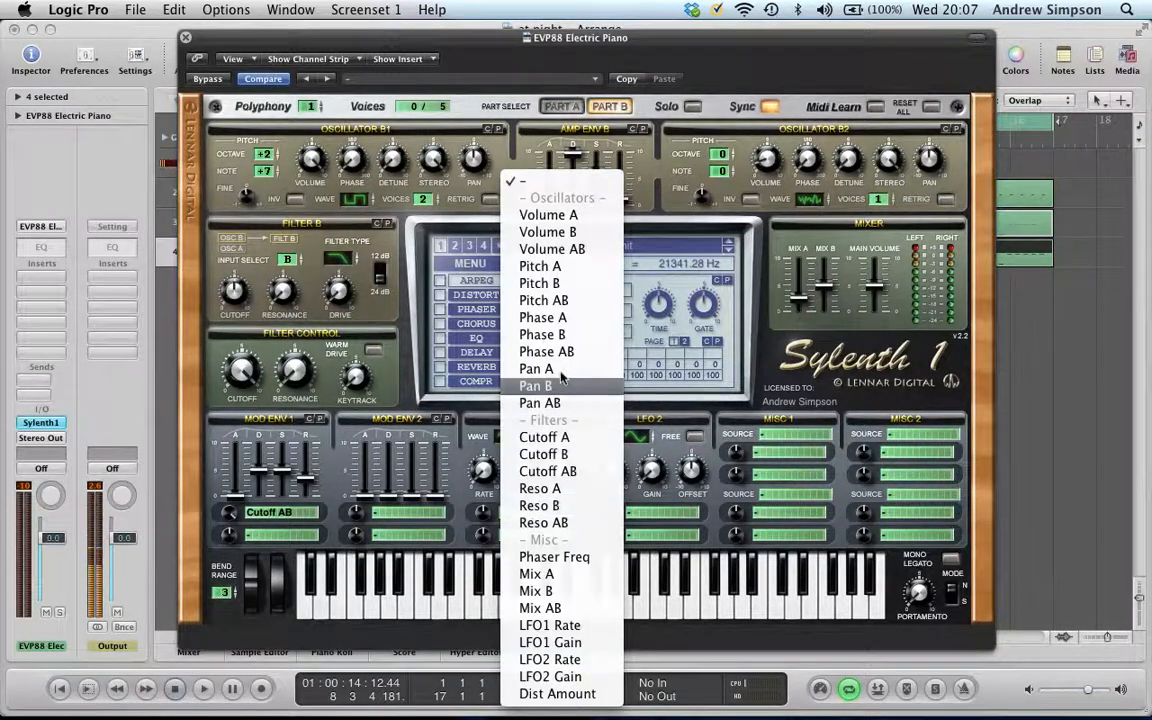
pyautogui.click(545, 300)
pyautogui.moveTo(484, 511); pyautogui.dragTo(486, 517)
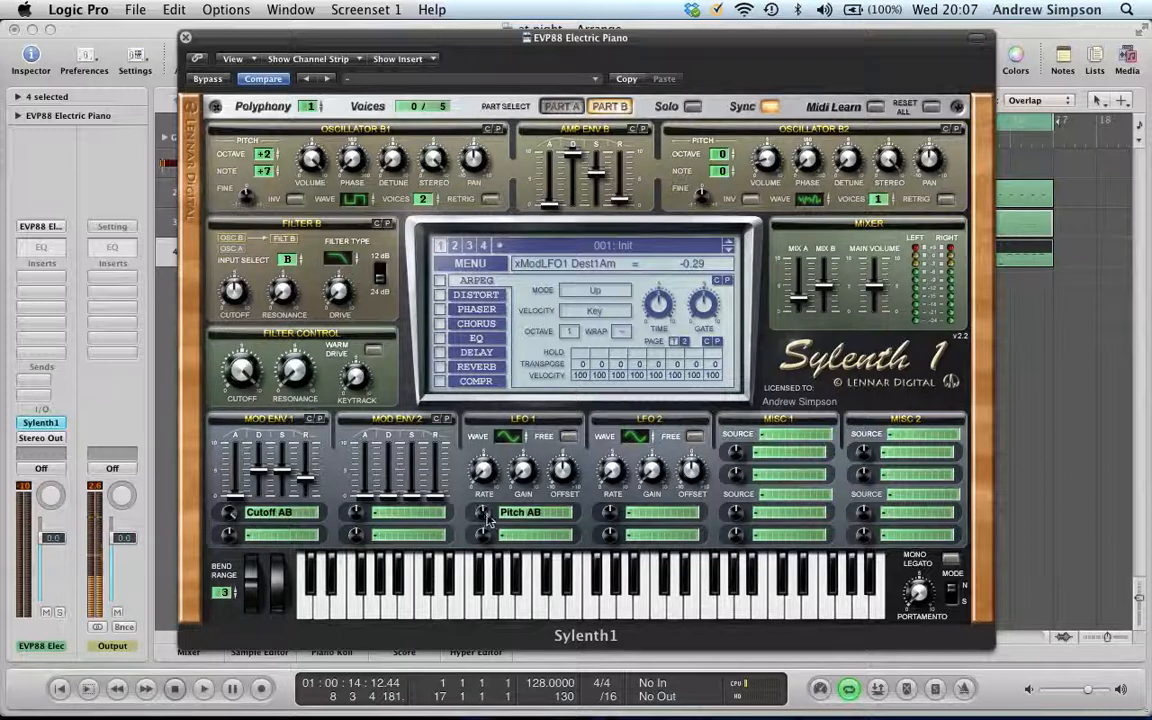
pyautogui.moveTo(484, 475); pyautogui.dragTo(477, 357)
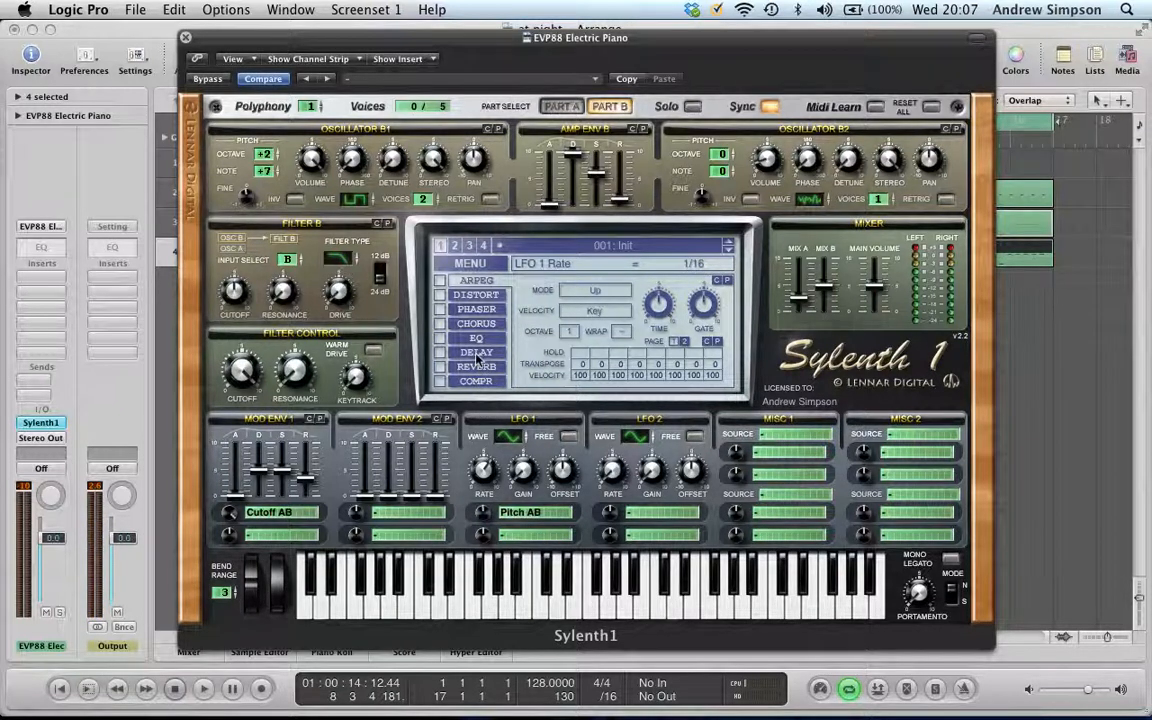
pyautogui.click(514, 438)
pyautogui.moveTo(514, 438); pyautogui.dragTo(516, 424)
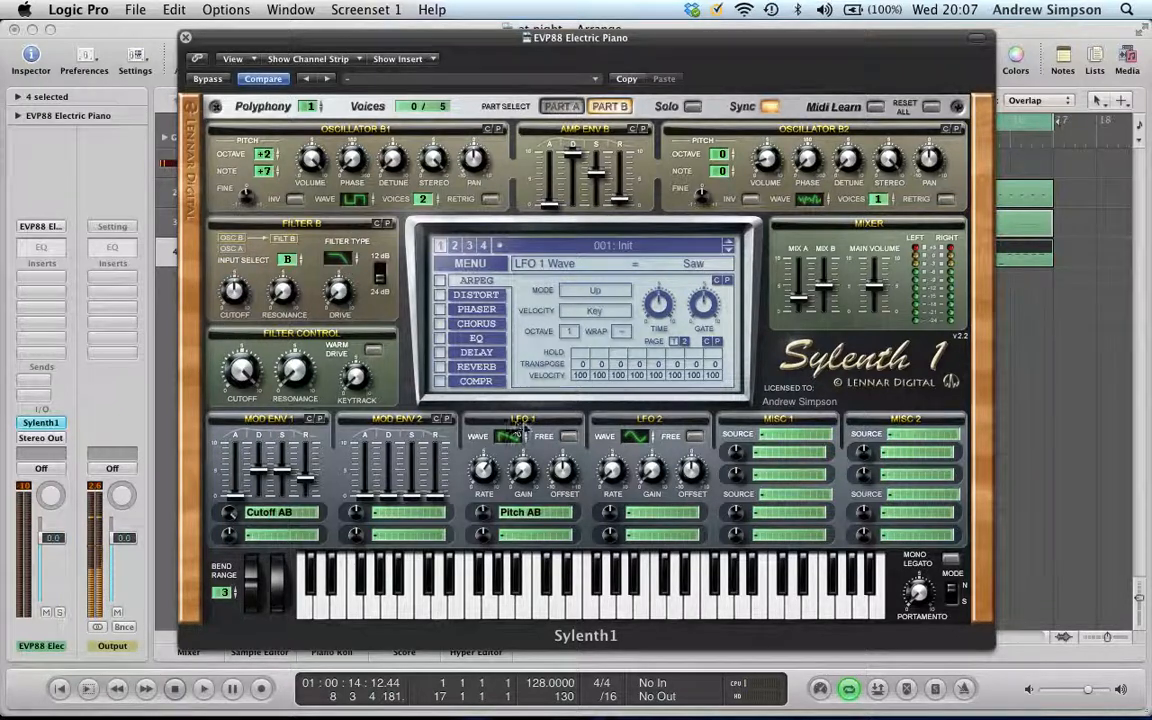
# Step: Examine the original bass track's automation curves for AmpEnv A Release, AmpEnv B Release and LFO 1 Gain
pyautogui.click(185, 39)
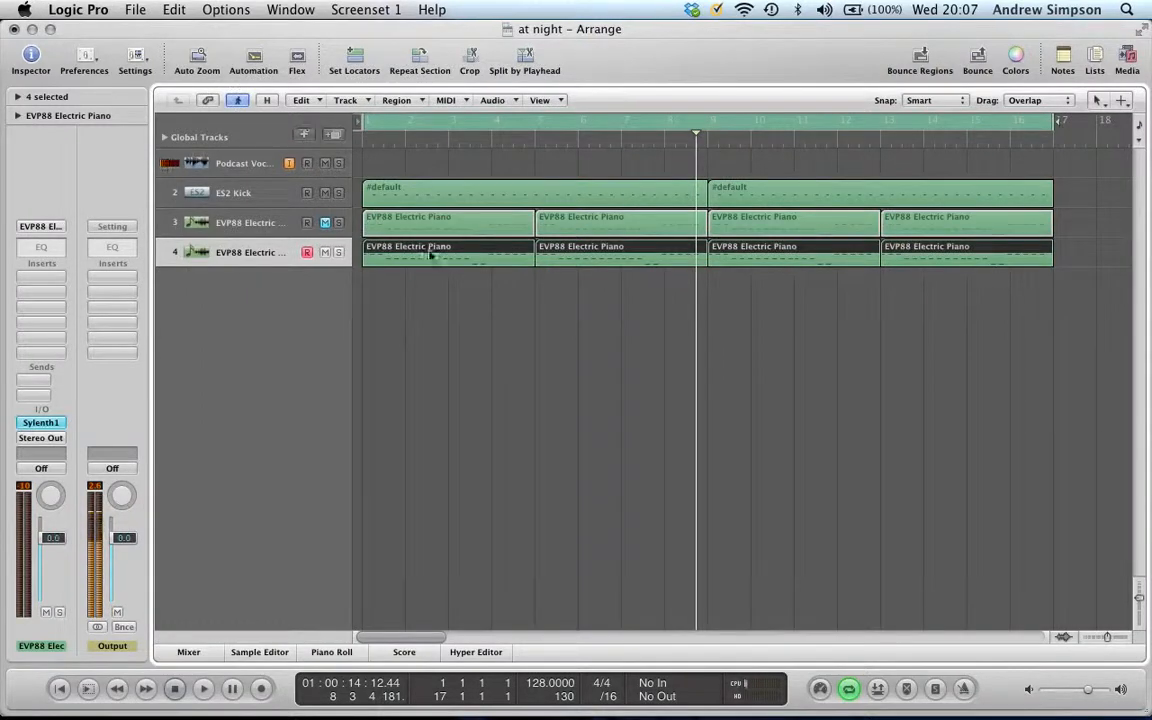
pyautogui.press('a')
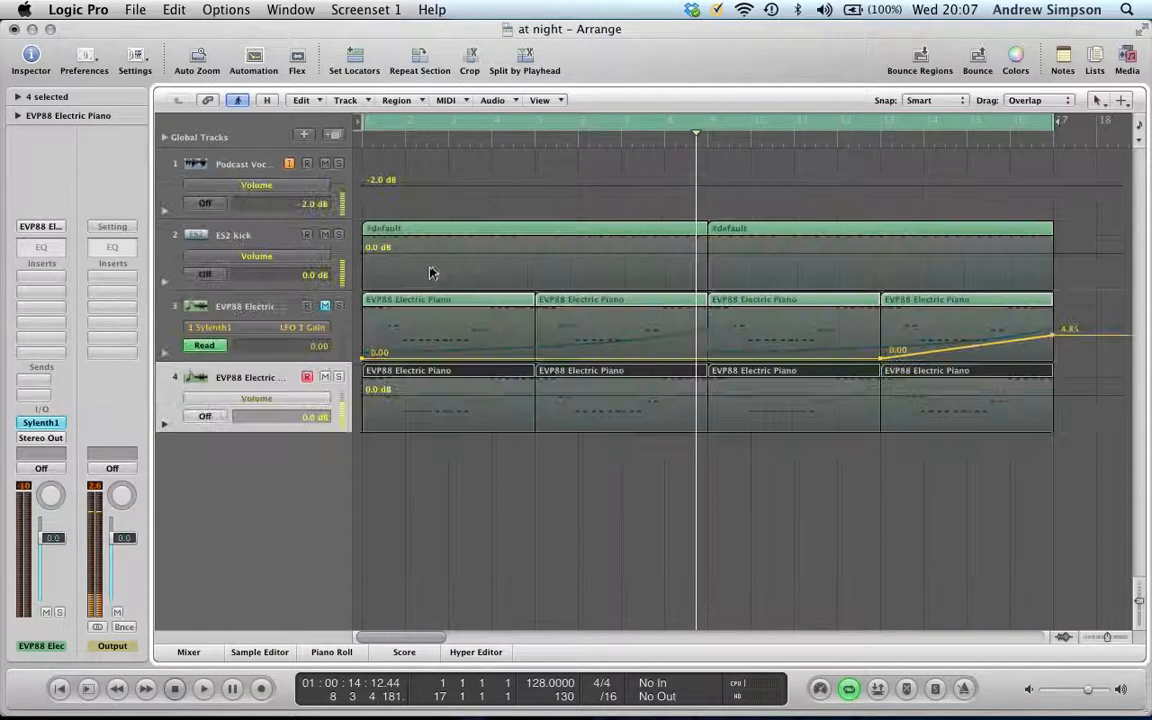
pyautogui.click(248, 327)
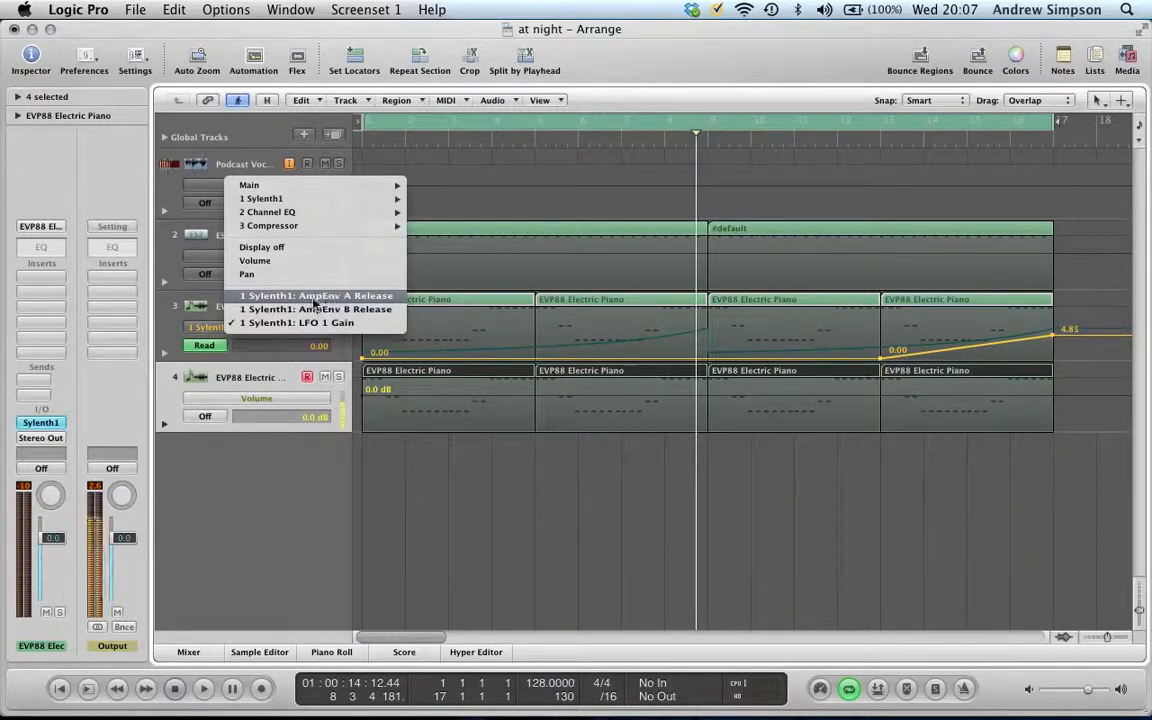
pyautogui.click(377, 299)
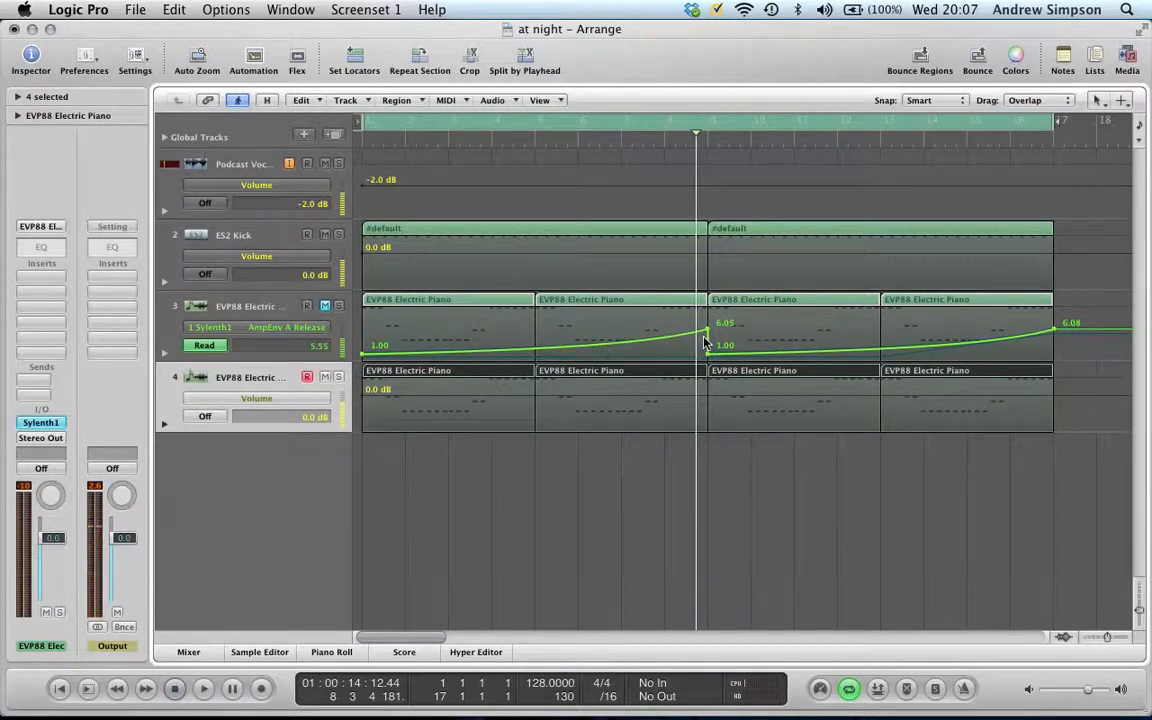
pyautogui.click(240, 327)
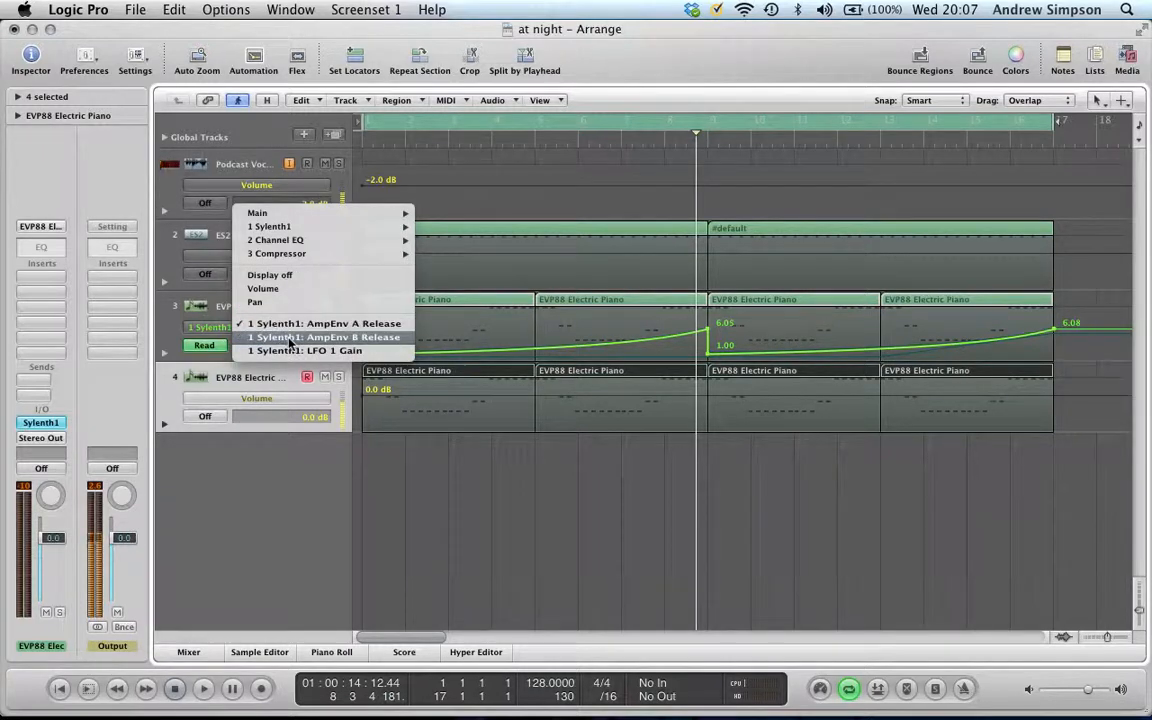
pyautogui.click(290, 337)
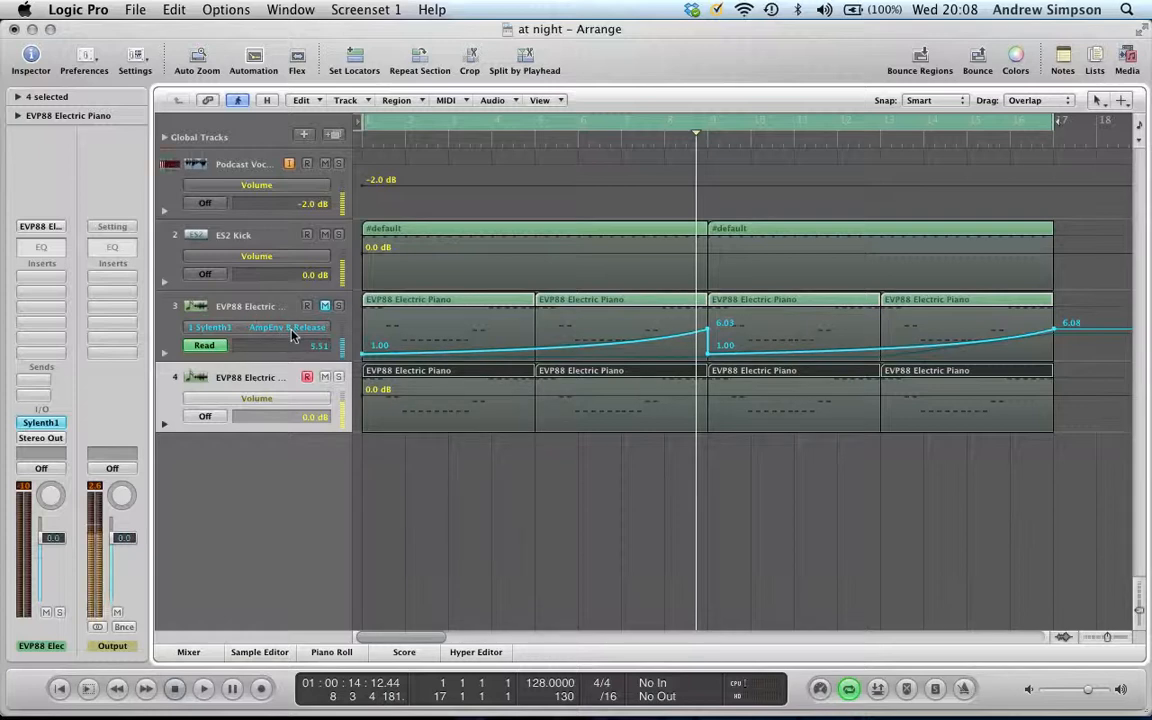
pyautogui.click(292, 336)
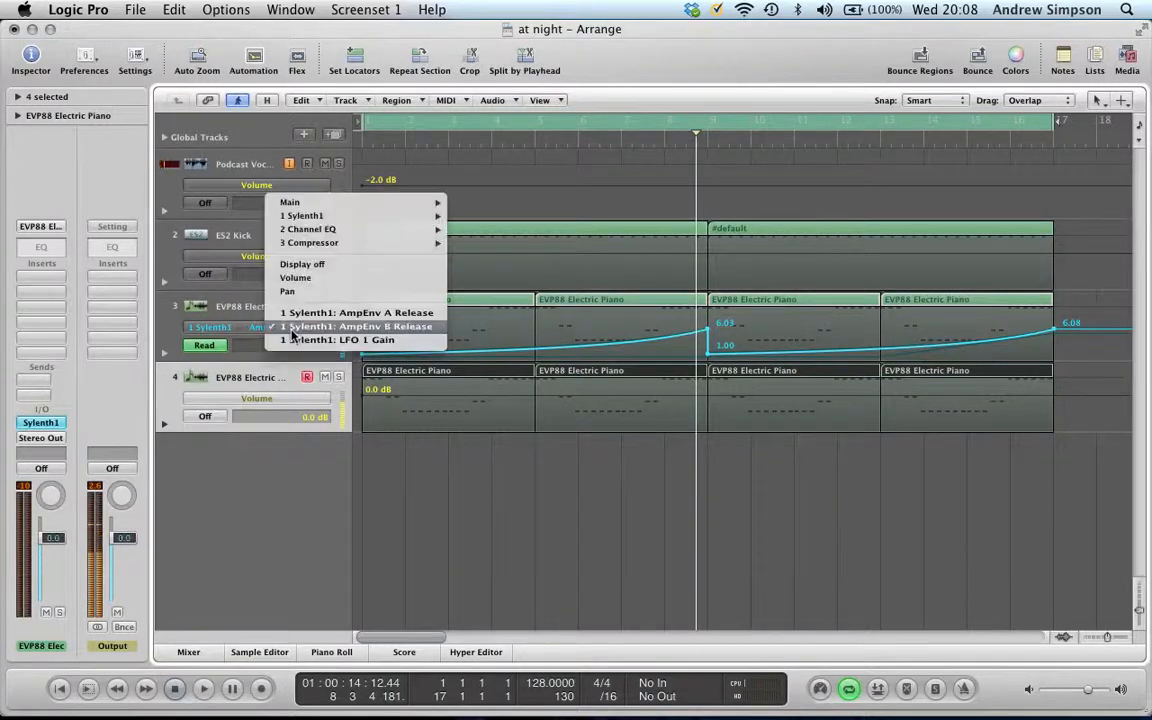
pyautogui.click(361, 340)
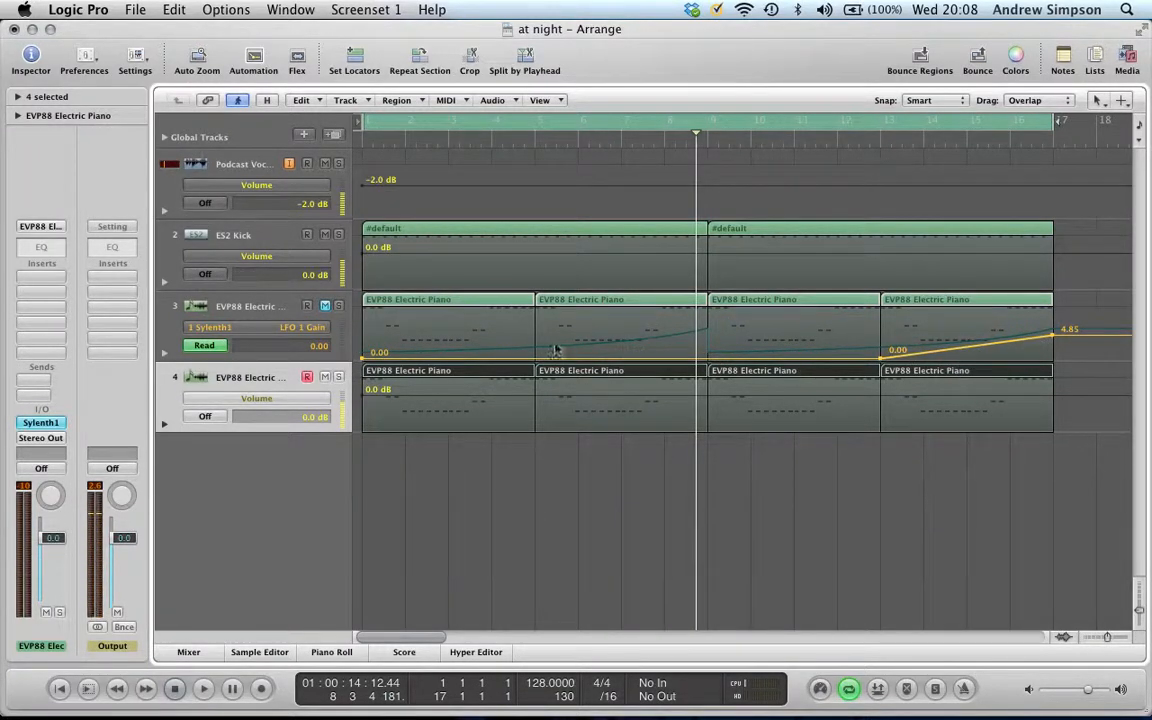
pyautogui.press('a')
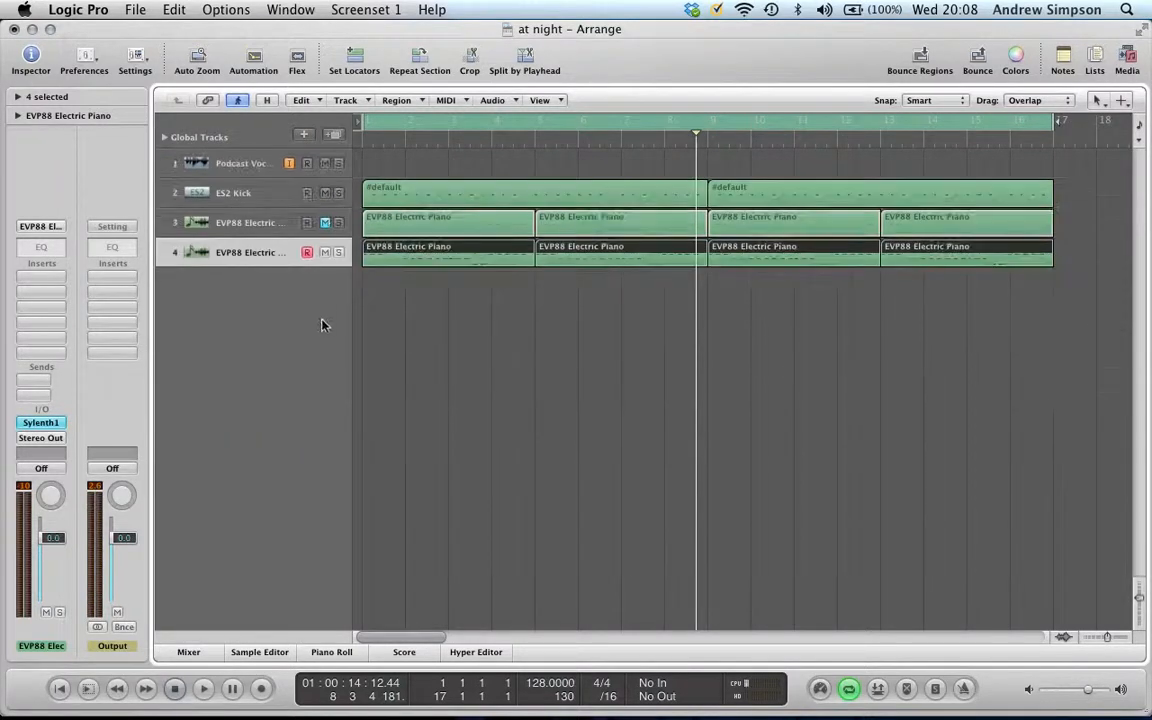
# Step: Replace the regions on track 4 with copies of all four track 3 regions, including their automation data
pyautogui.moveTo(1097, 256); pyautogui.dragTo(406, 272)
pyautogui.press('Delete')
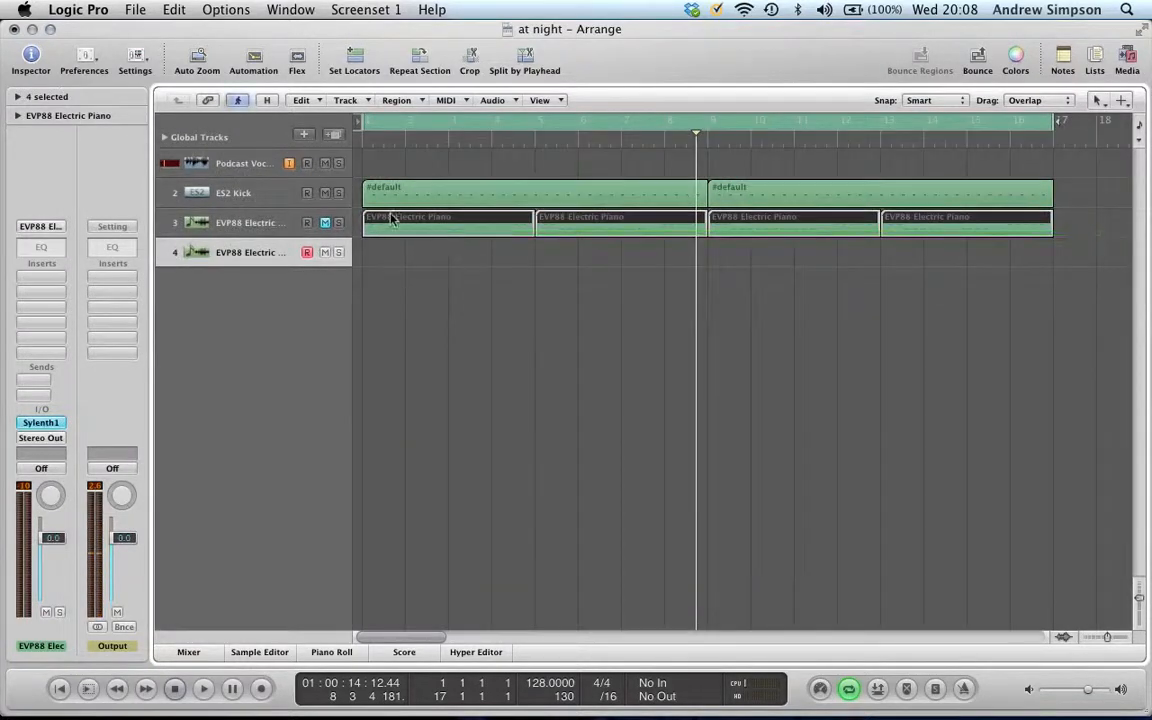
pyautogui.moveTo(392, 220); pyautogui.dragTo(394, 250)
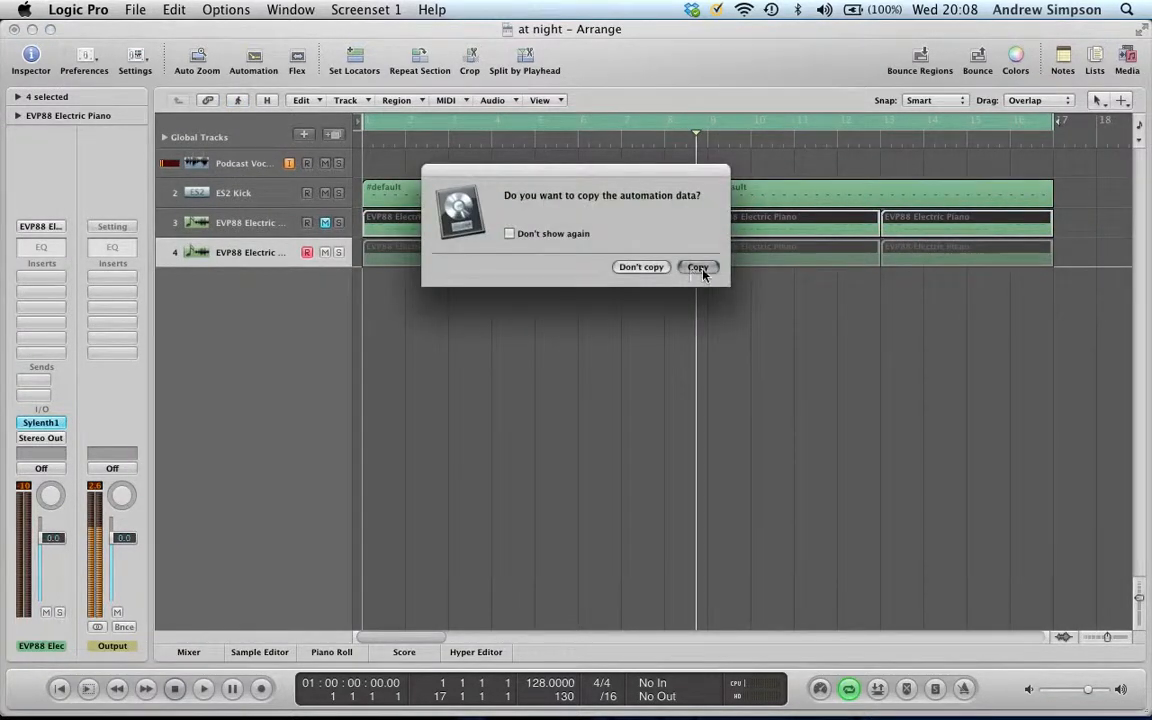
pyautogui.click(698, 268)
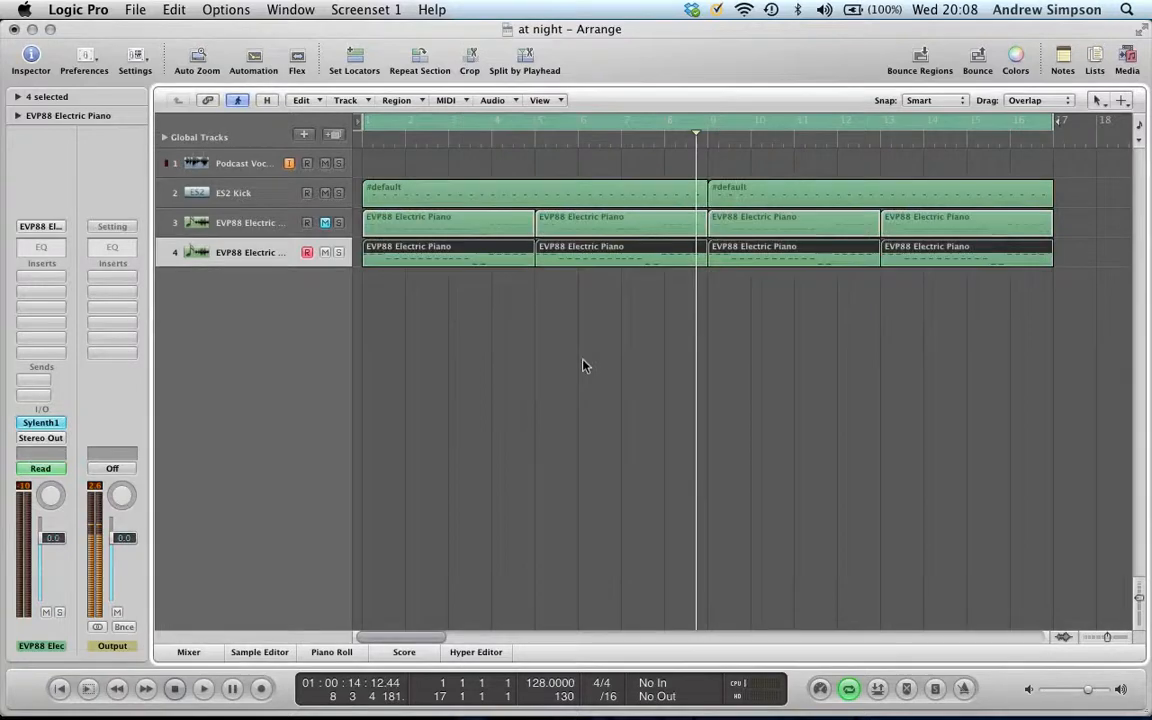
# Step: Enable Sylenth1's compressor and EQ effects on track 4, and set the EQ treble to about 2.47 dB
pyautogui.click(46, 425)
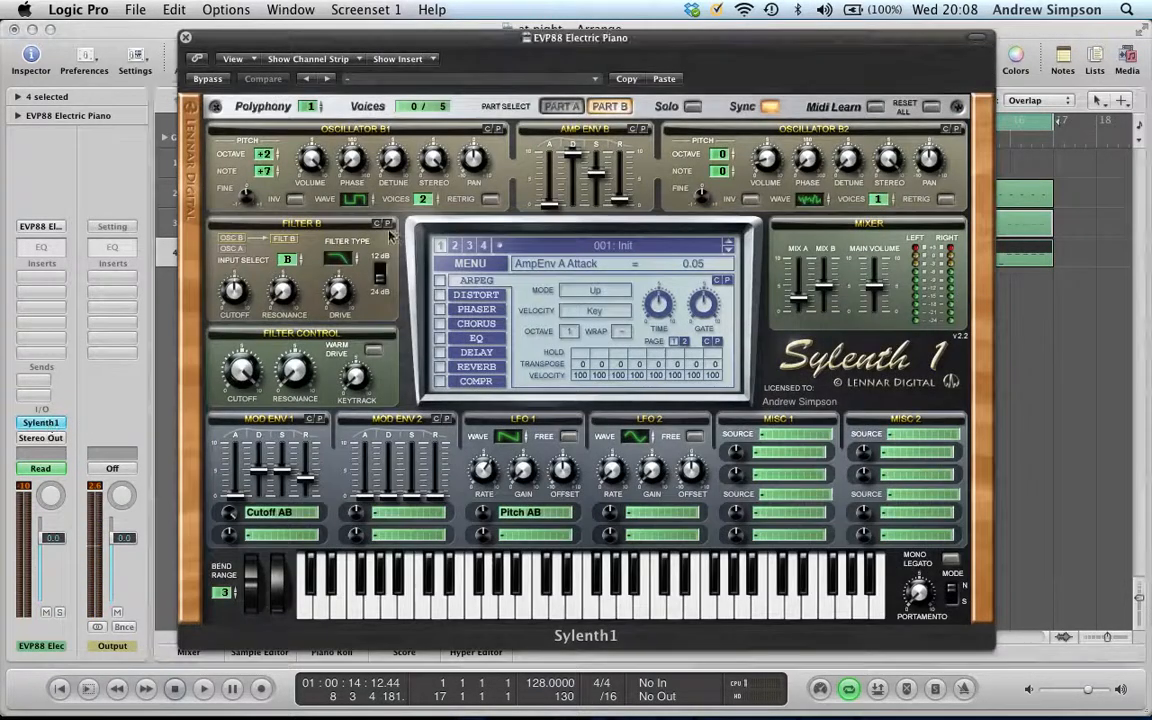
pyautogui.moveTo(602, 35); pyautogui.dragTo(559, 26)
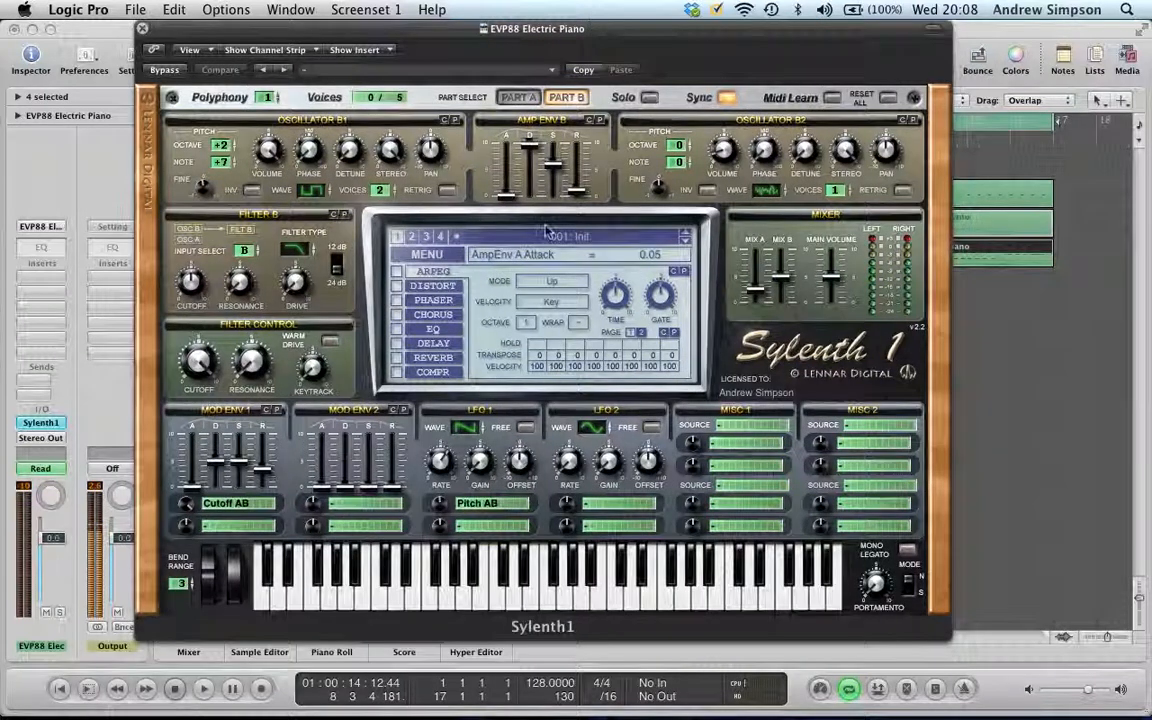
pyautogui.click(398, 372)
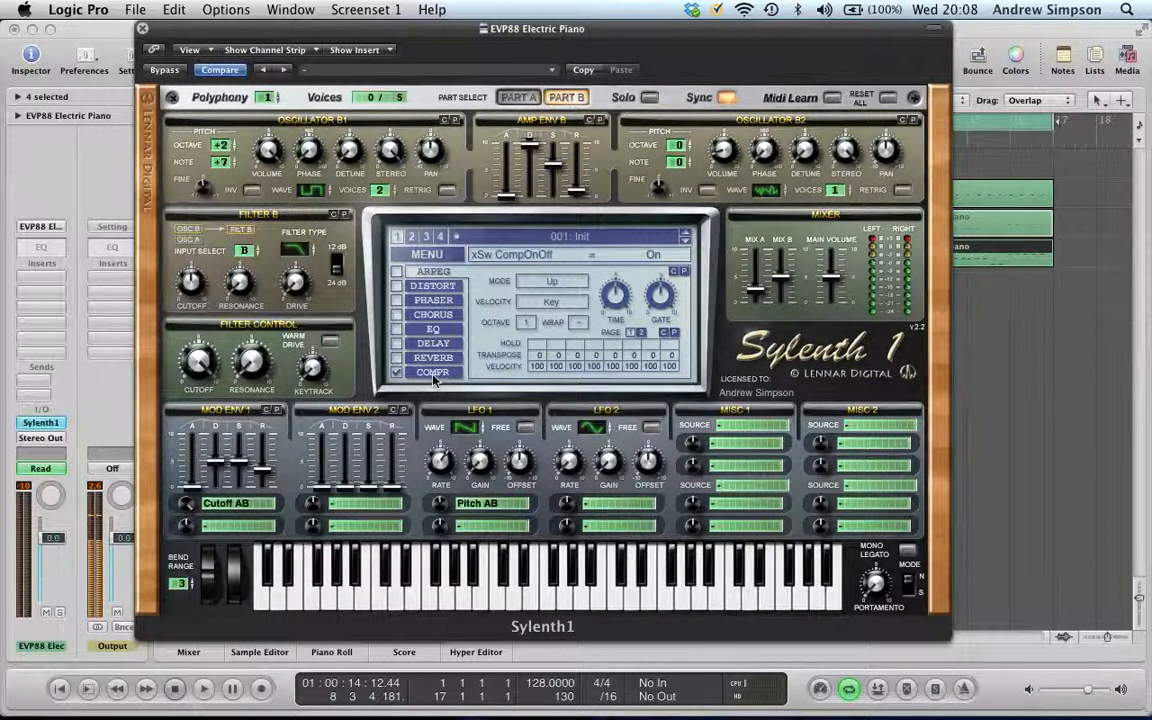
pyautogui.click(400, 330)
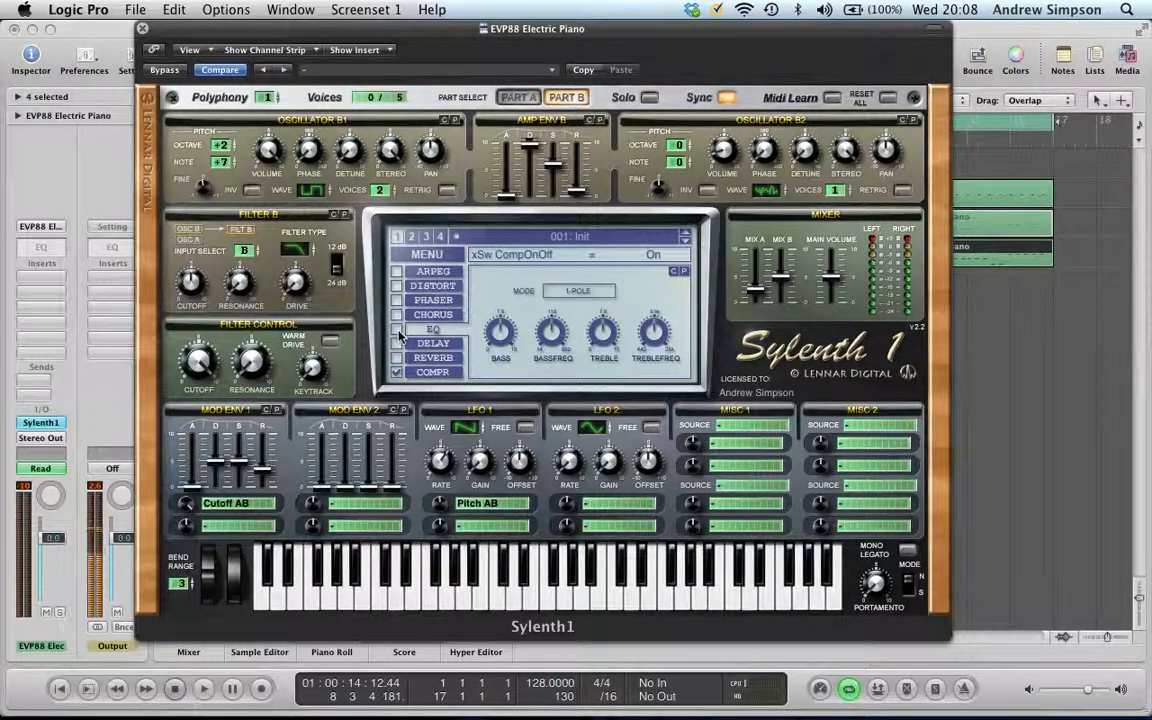
pyautogui.click(397, 330)
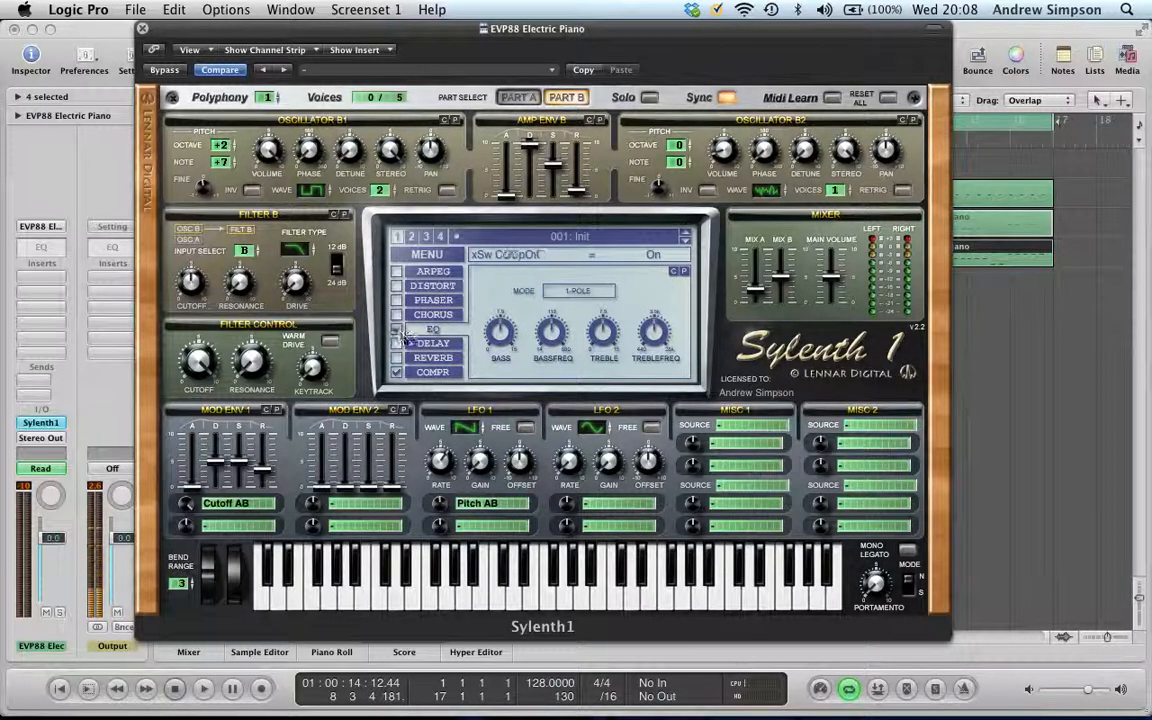
pyautogui.click(604, 331)
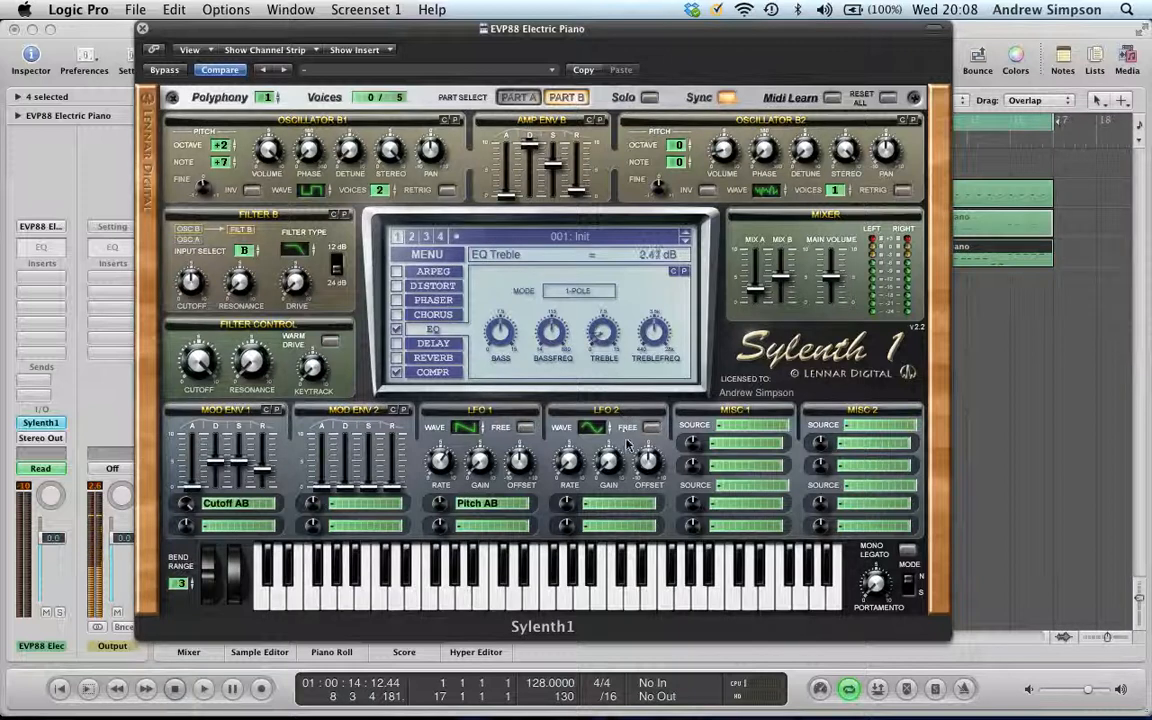
# Step: Set Sylenth1's EQ bass to 2.50 dB on track 4, close the plug-in window and deselect the regions
pyautogui.click(550, 345)
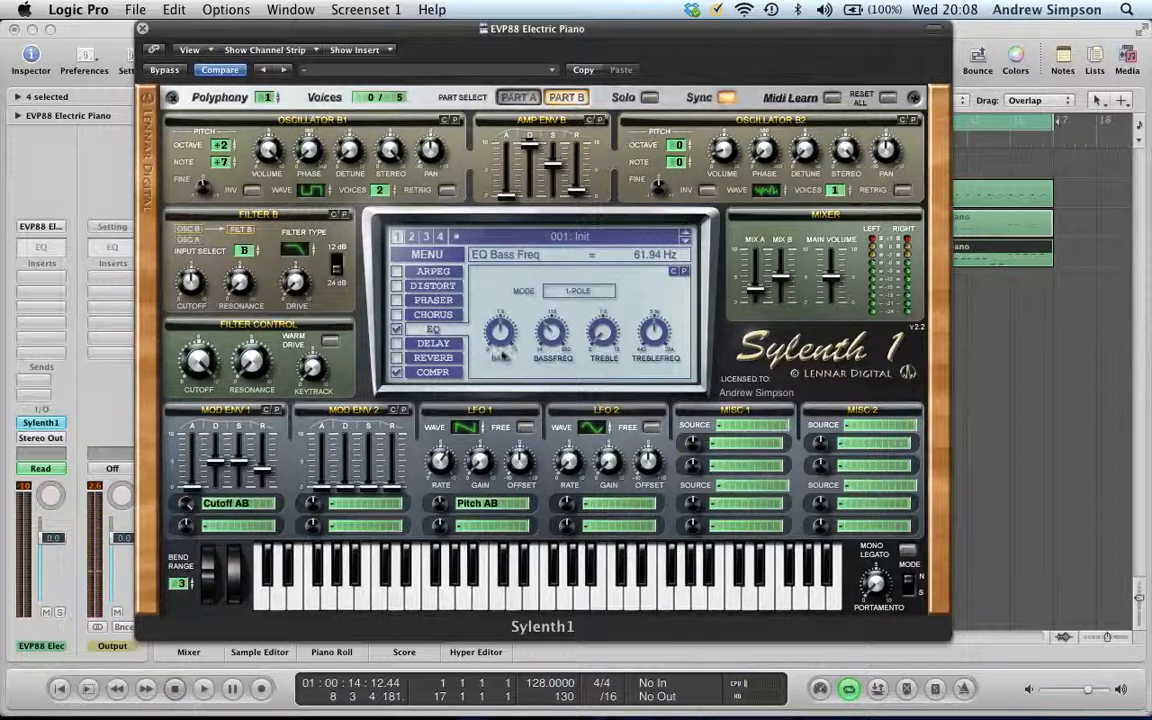
pyautogui.moveTo(502, 336); pyautogui.dragTo(504, 387)
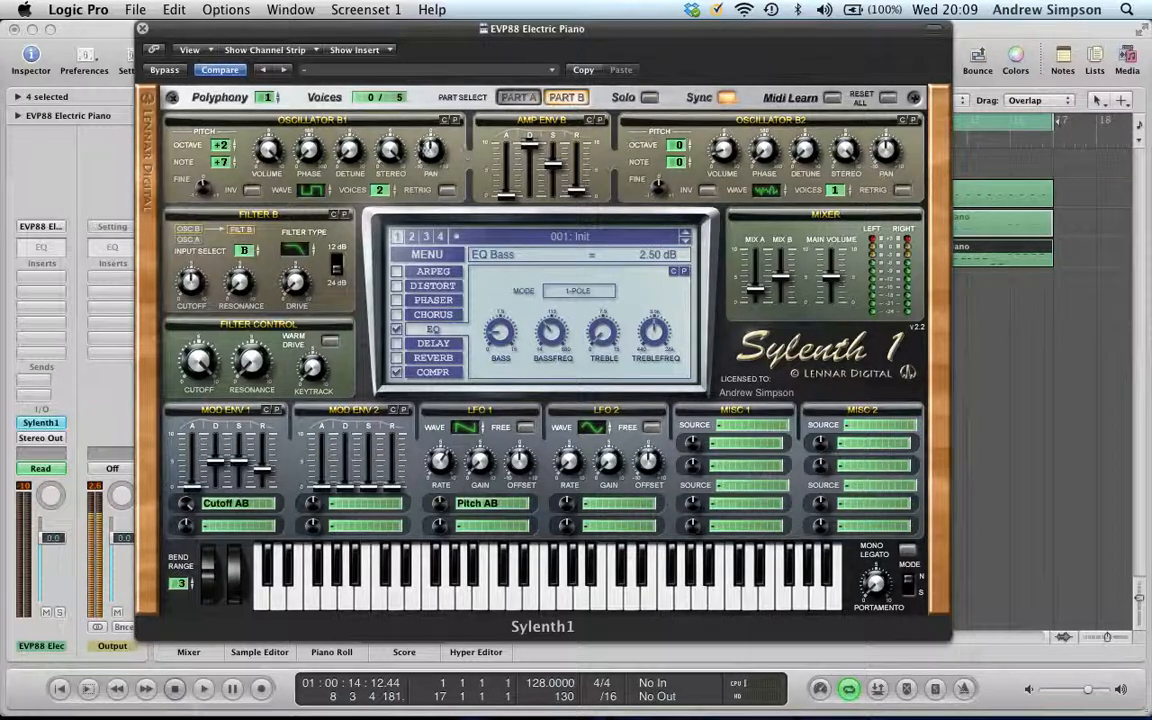
pyautogui.click(142, 30)
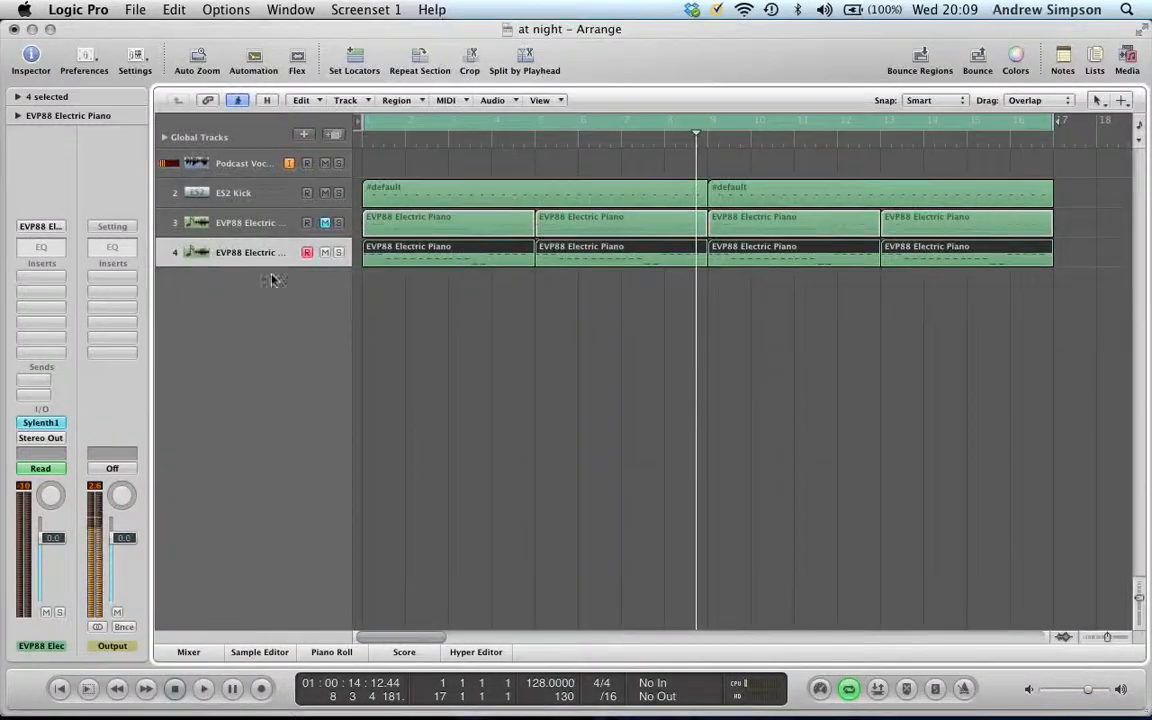
pyautogui.click(495, 333)
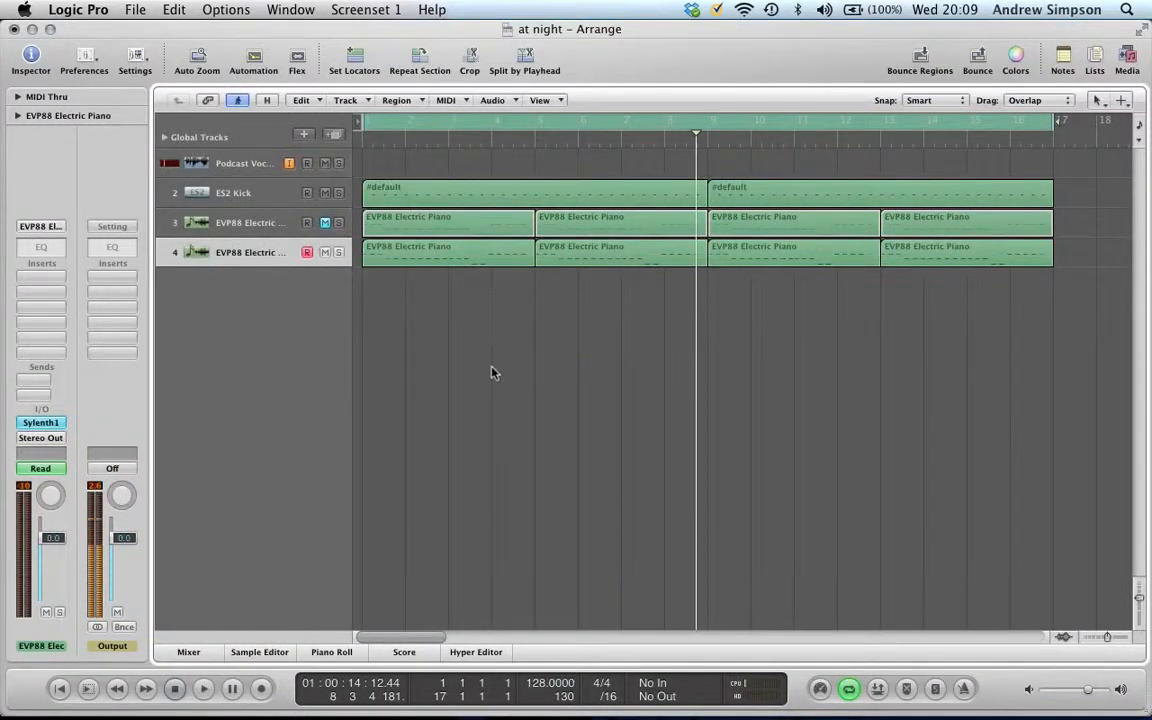
# Step: Play the loop and examine track 4's copied automation for AmpEnv A Release, AmpEnv B Release and LFO 1 Gain
pyautogui.press('space')
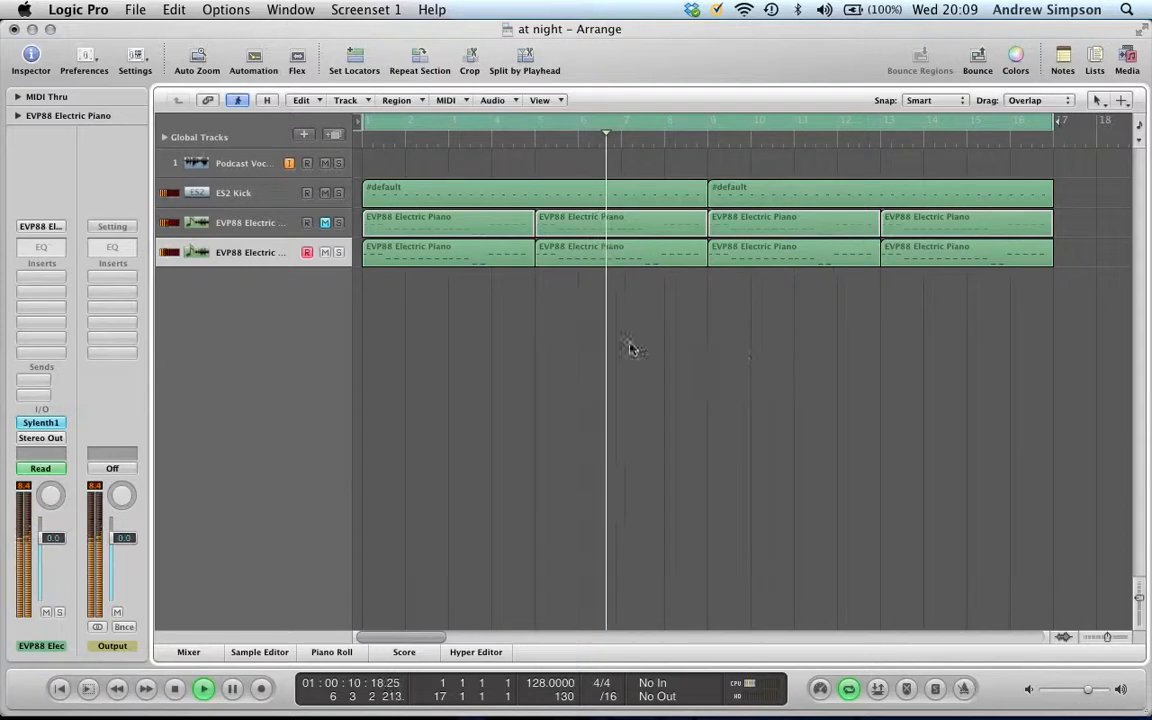
pyautogui.press('a')
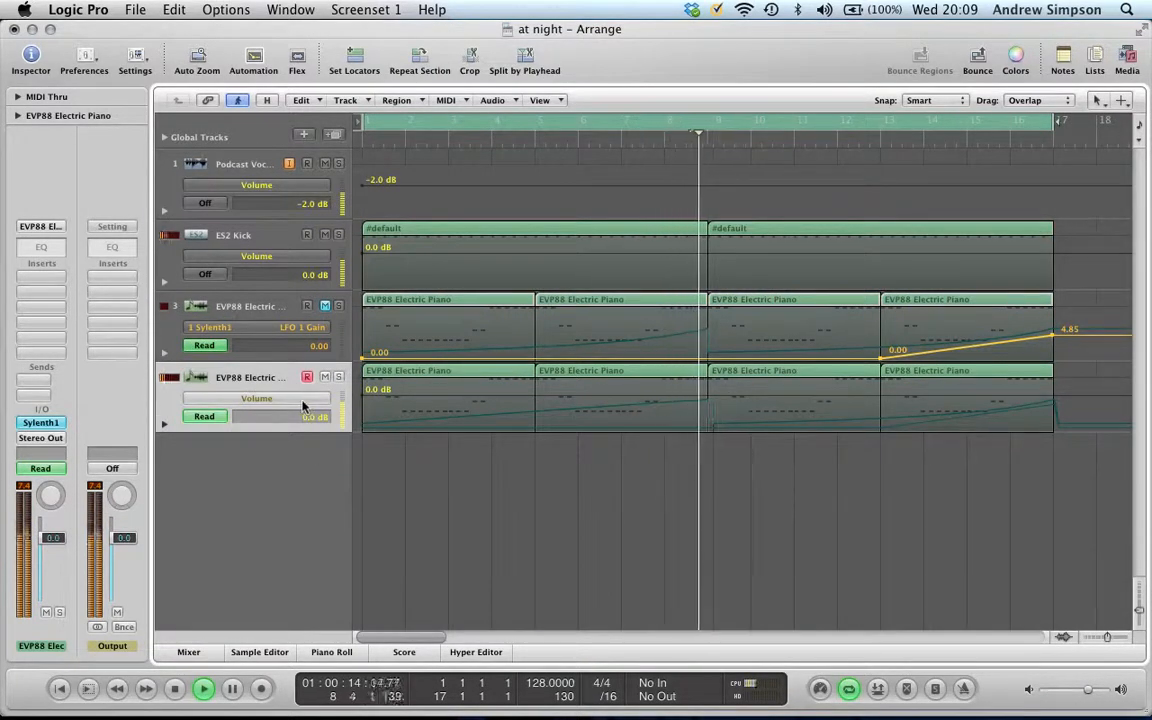
pyautogui.click(302, 405)
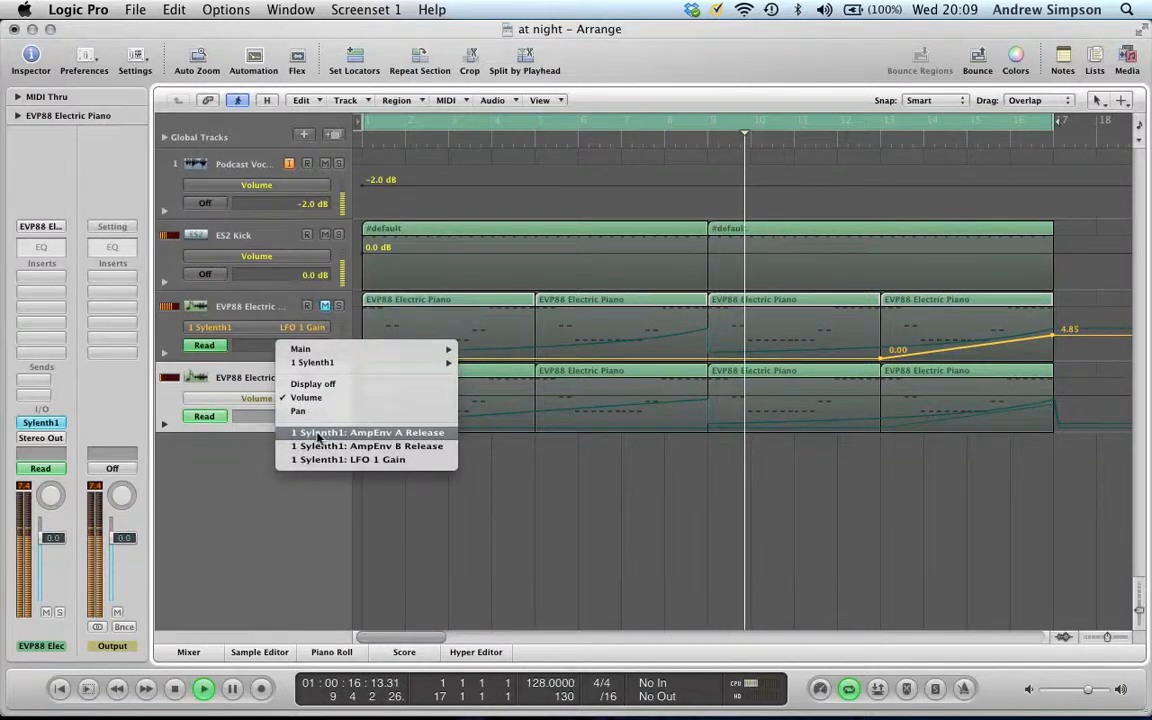
pyautogui.click(317, 434)
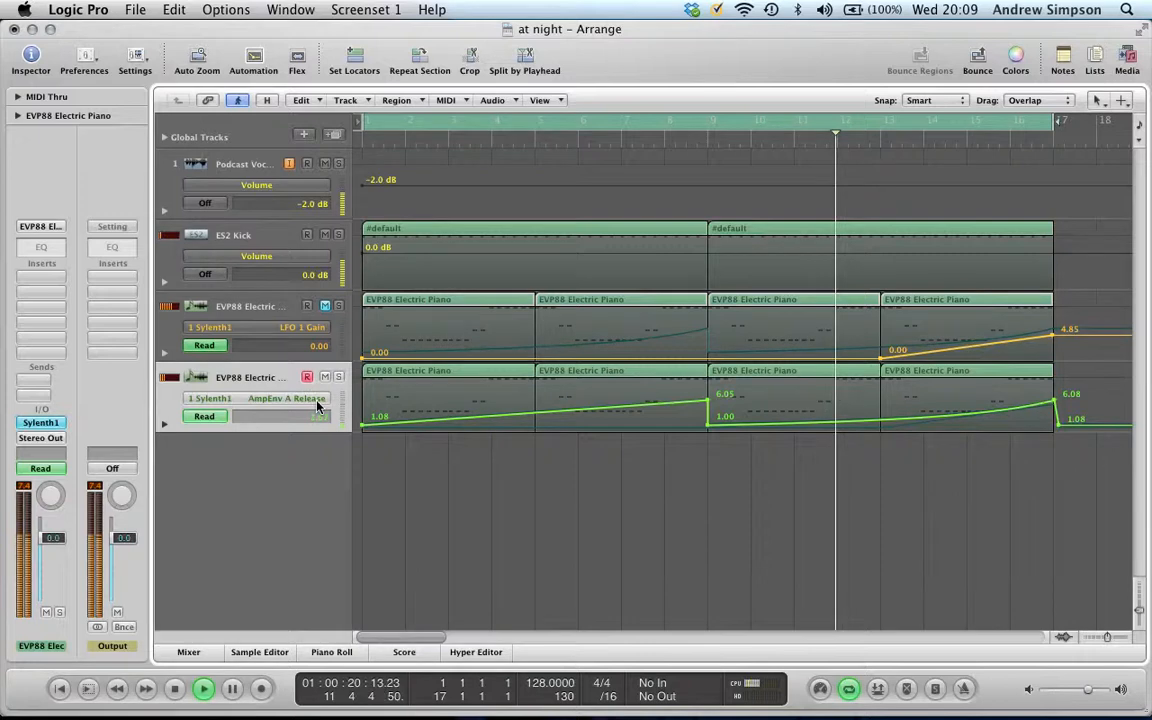
pyautogui.click(314, 403)
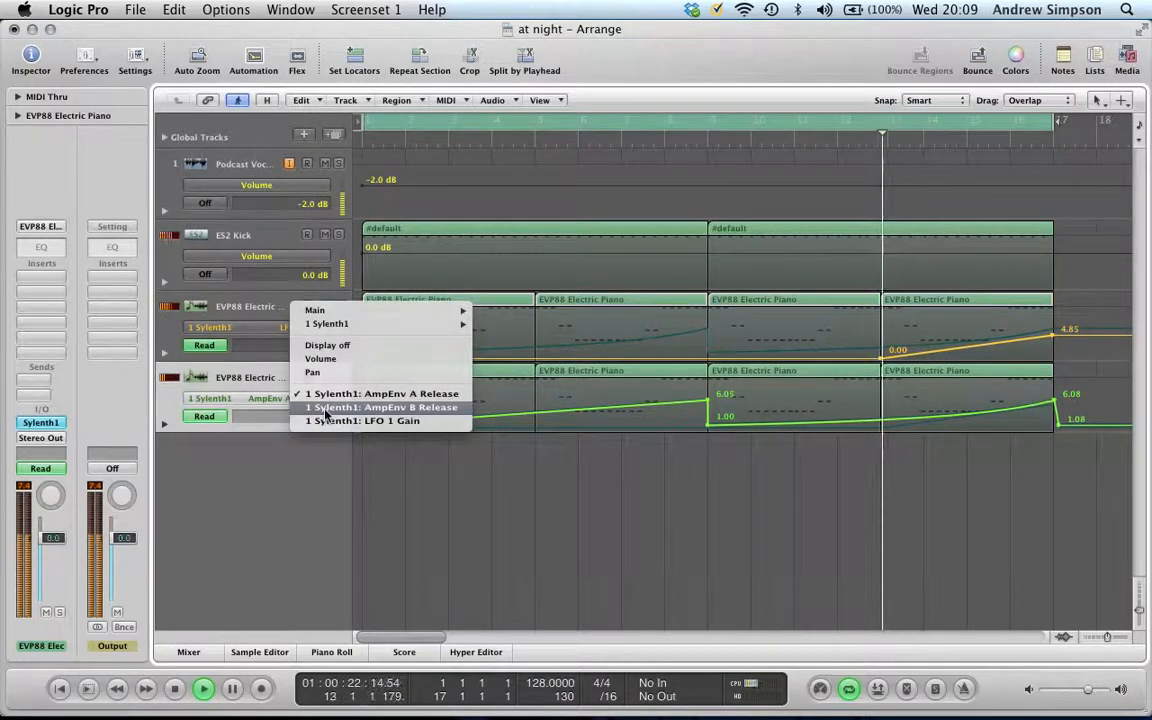
pyautogui.click(318, 407)
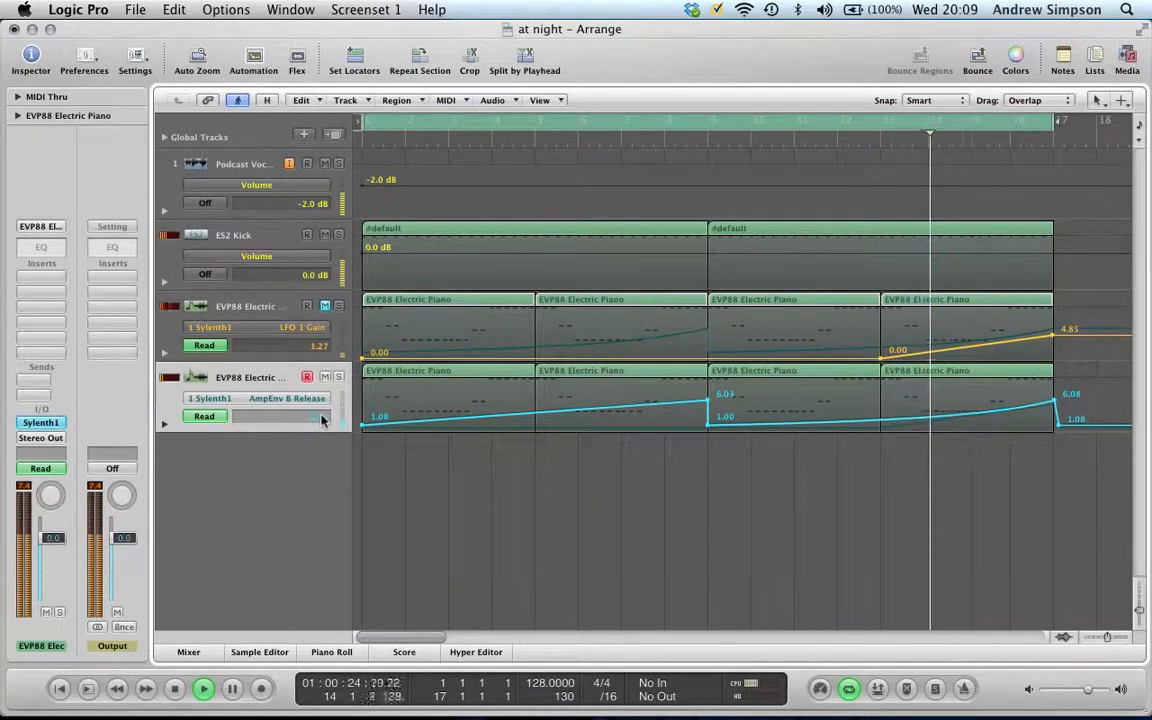
pyautogui.click(322, 430)
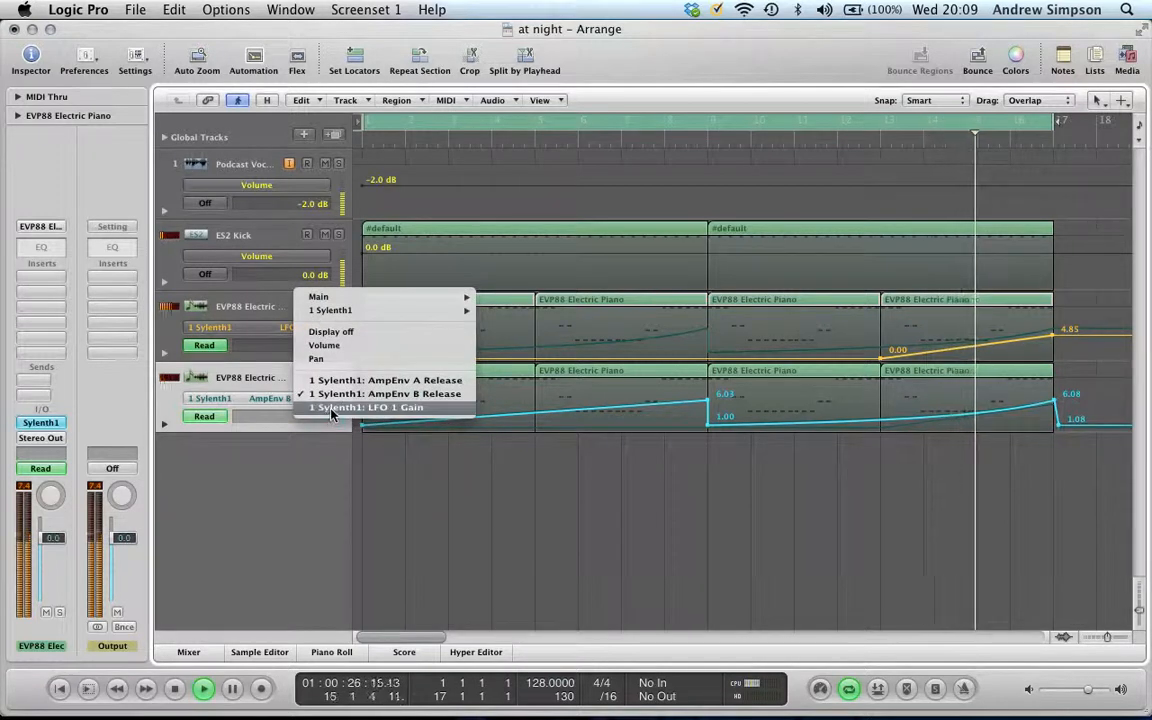
pyautogui.click(328, 407)
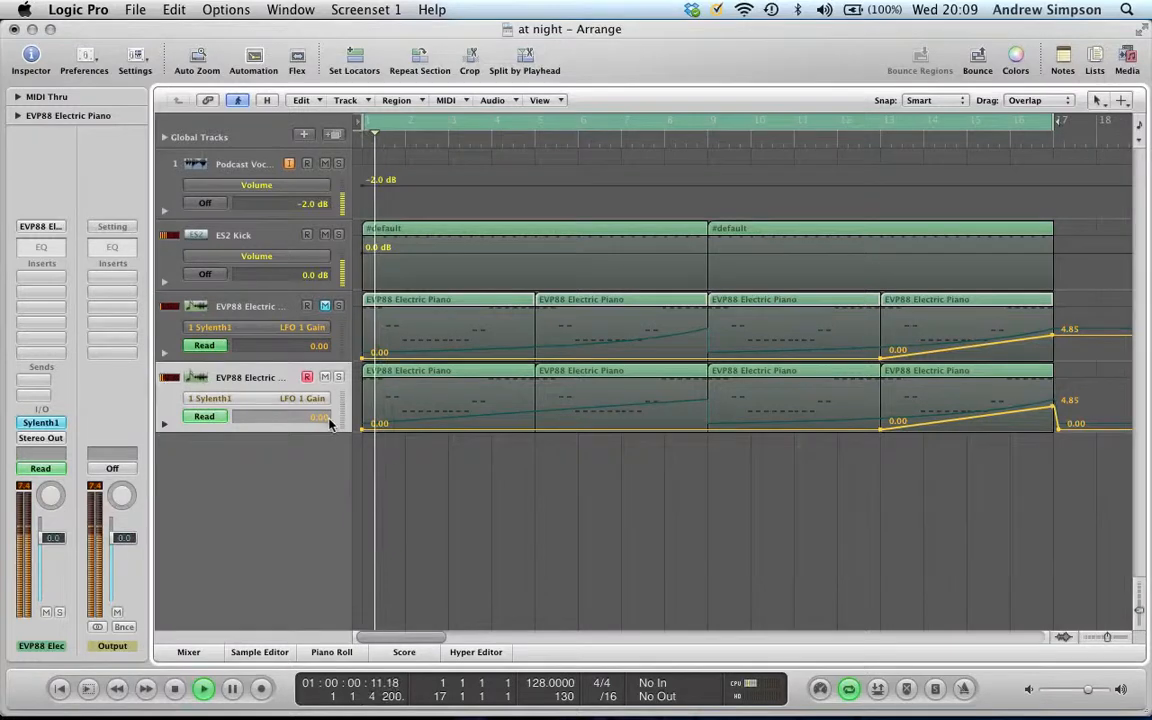
pyautogui.press('space')
pyautogui.press('a')
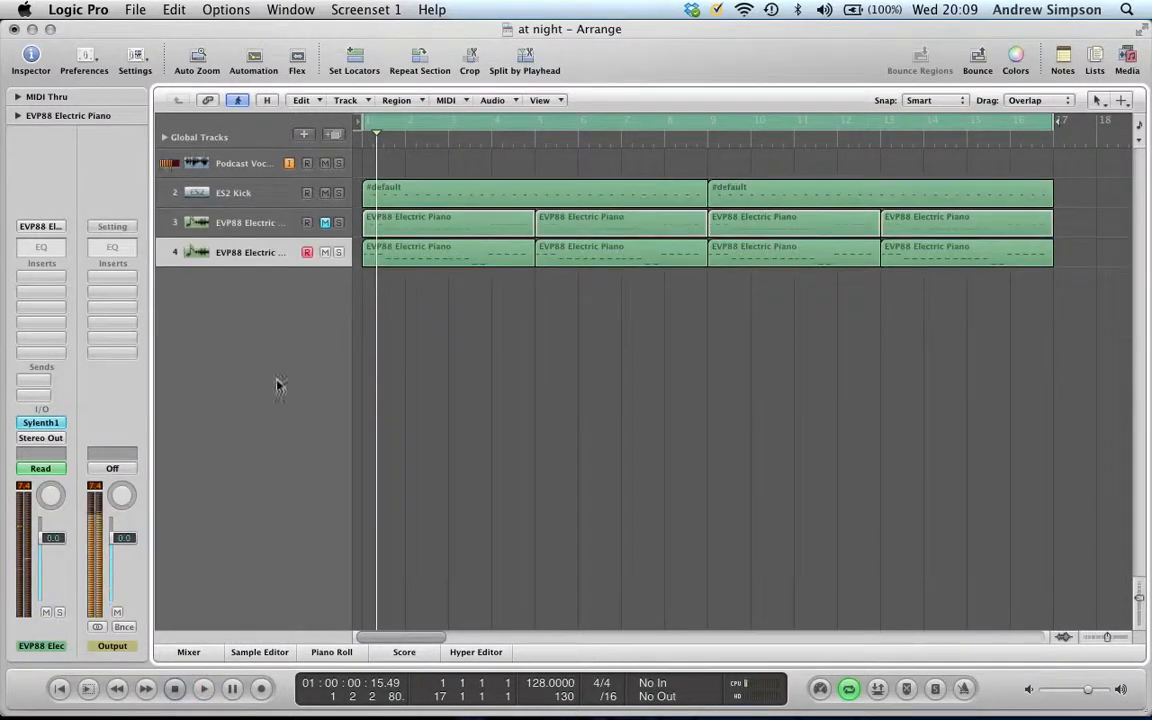
# Step: Add a Bus 1 send to track 4 and remove the Channel EQ from Aux 1
pyautogui.click(33, 382)
pyautogui.moveTo(48, 398)
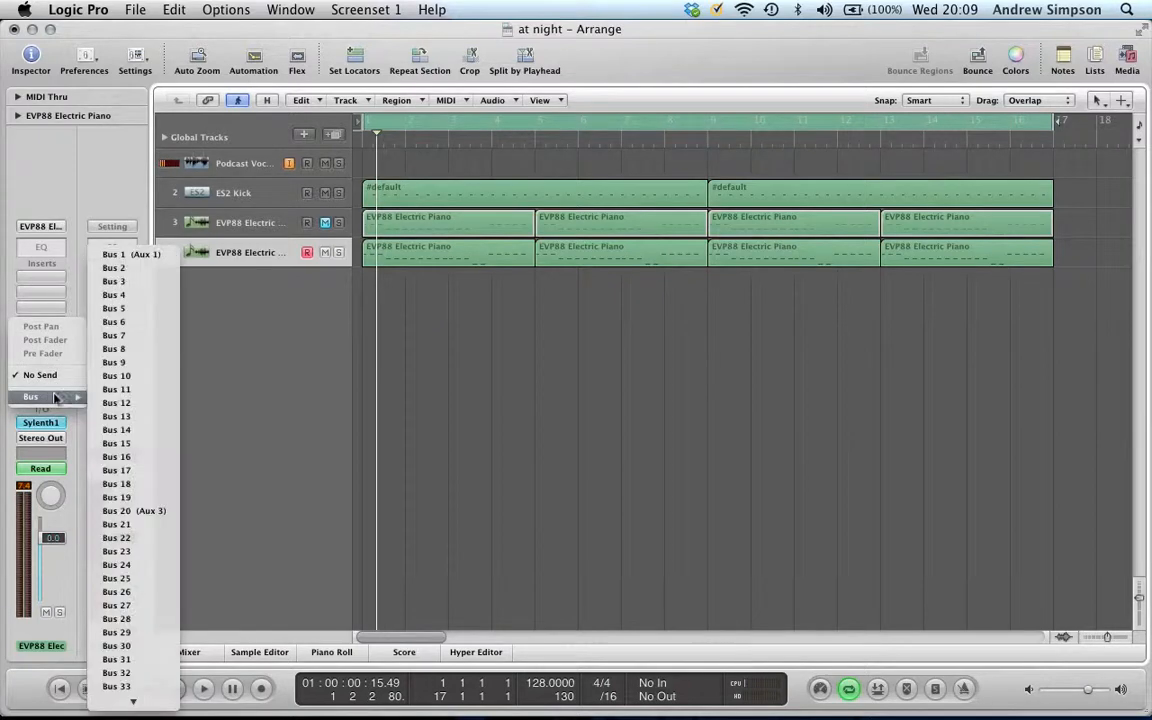
pyautogui.click(130, 255)
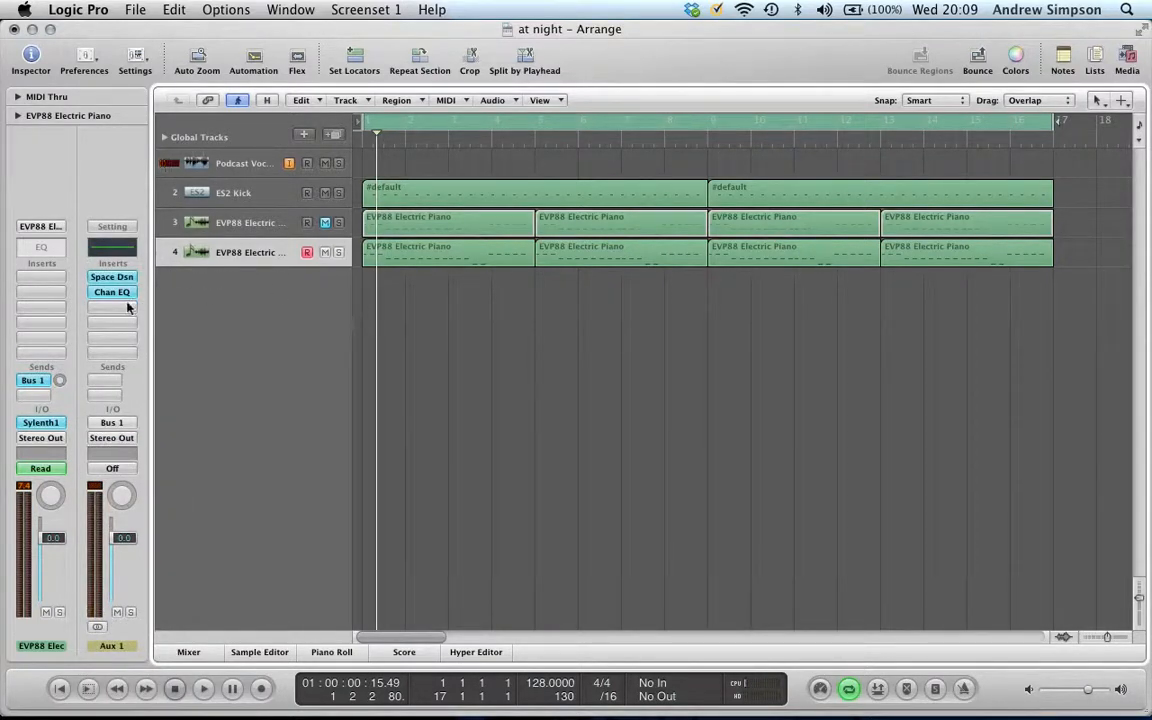
pyautogui.click(112, 292)
# Step: Review the Space Designer reverb and its Reverse setting on Aux 1, and audition track 4 with its Bus 1 send at about -26.0
pyautogui.click(110, 280)
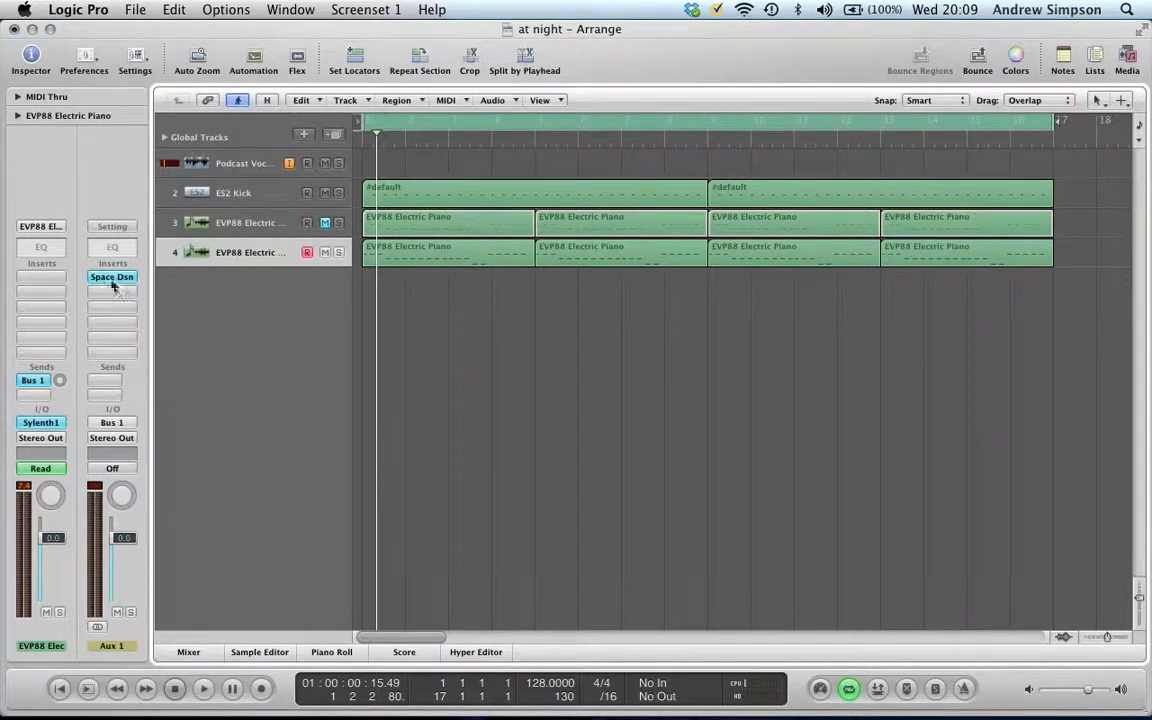
pyautogui.press('super+Tab')
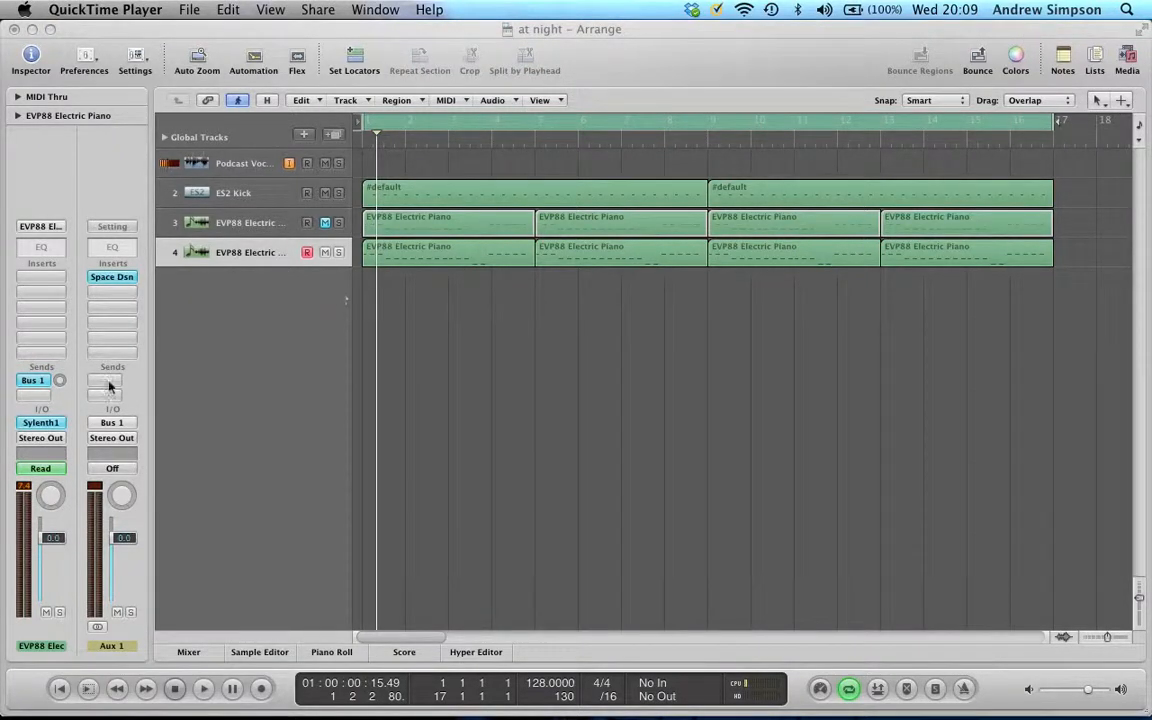
pyautogui.click(117, 280)
pyautogui.click(117, 280)
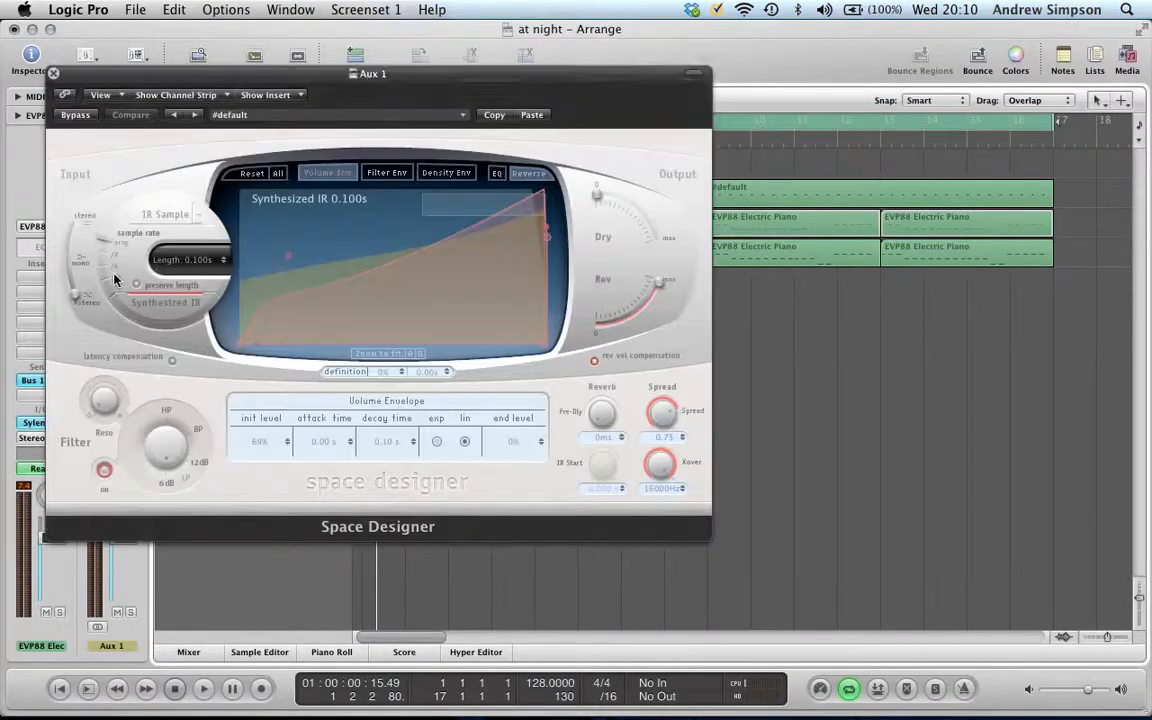
pyautogui.moveTo(287, 80); pyautogui.dragTo(466, 20)
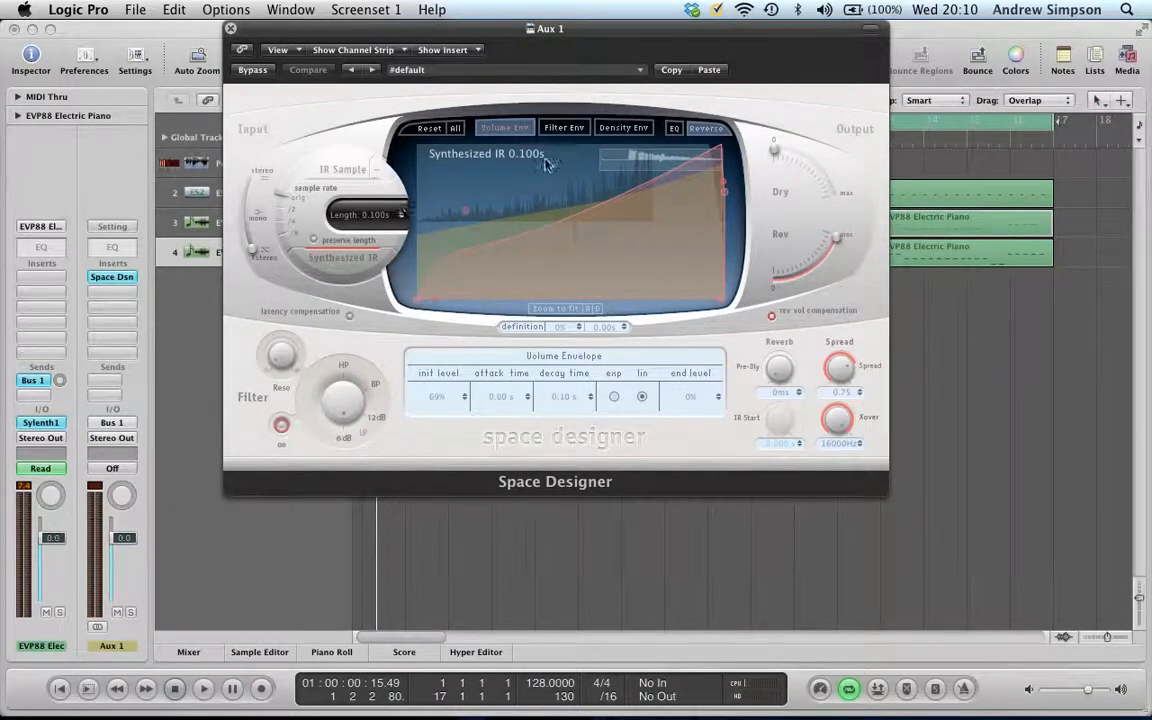
pyautogui.click(707, 131)
pyautogui.click(230, 30)
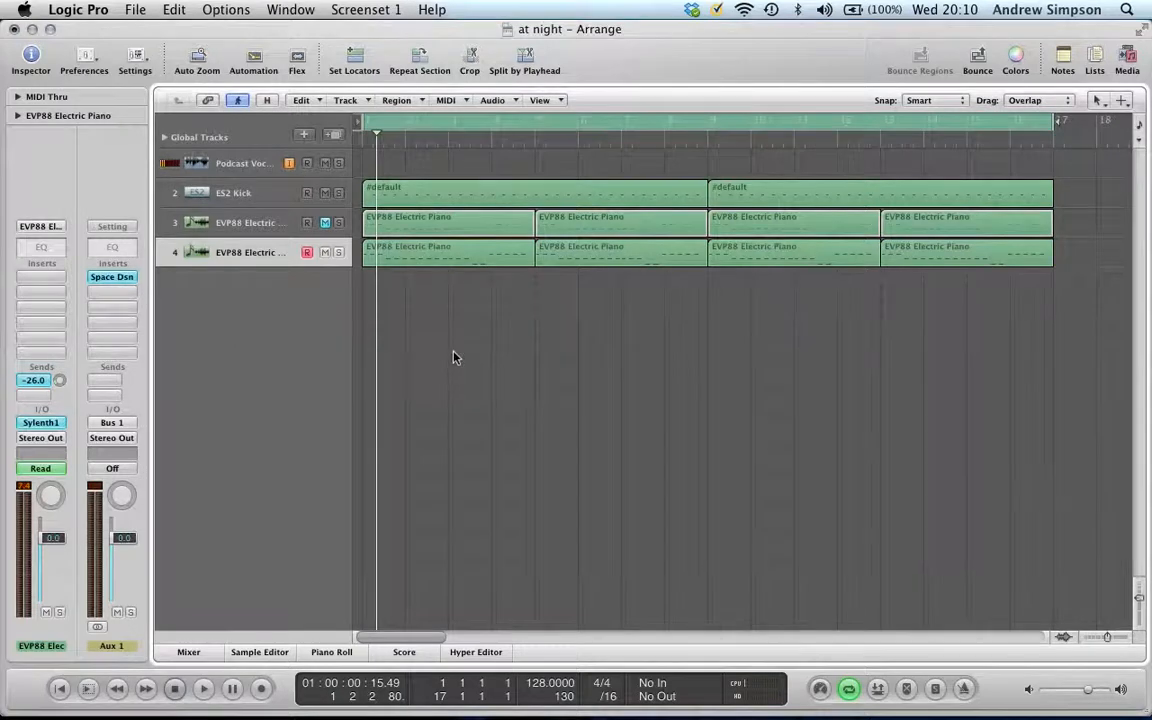
pyautogui.press('space')
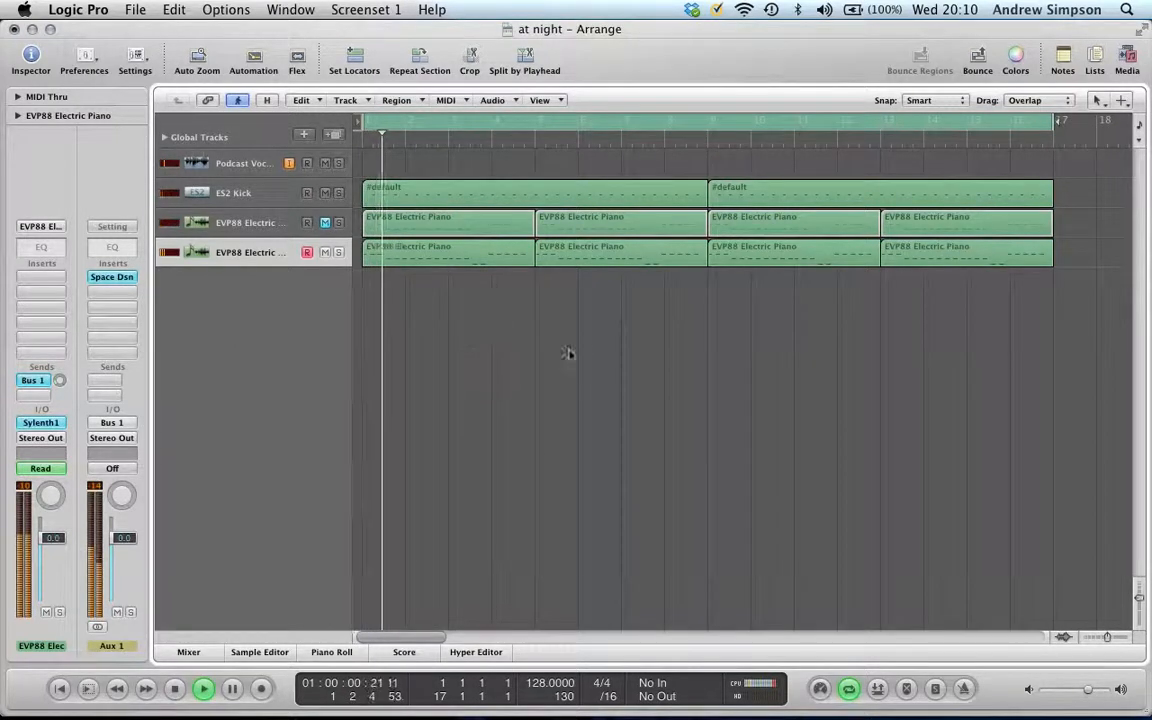